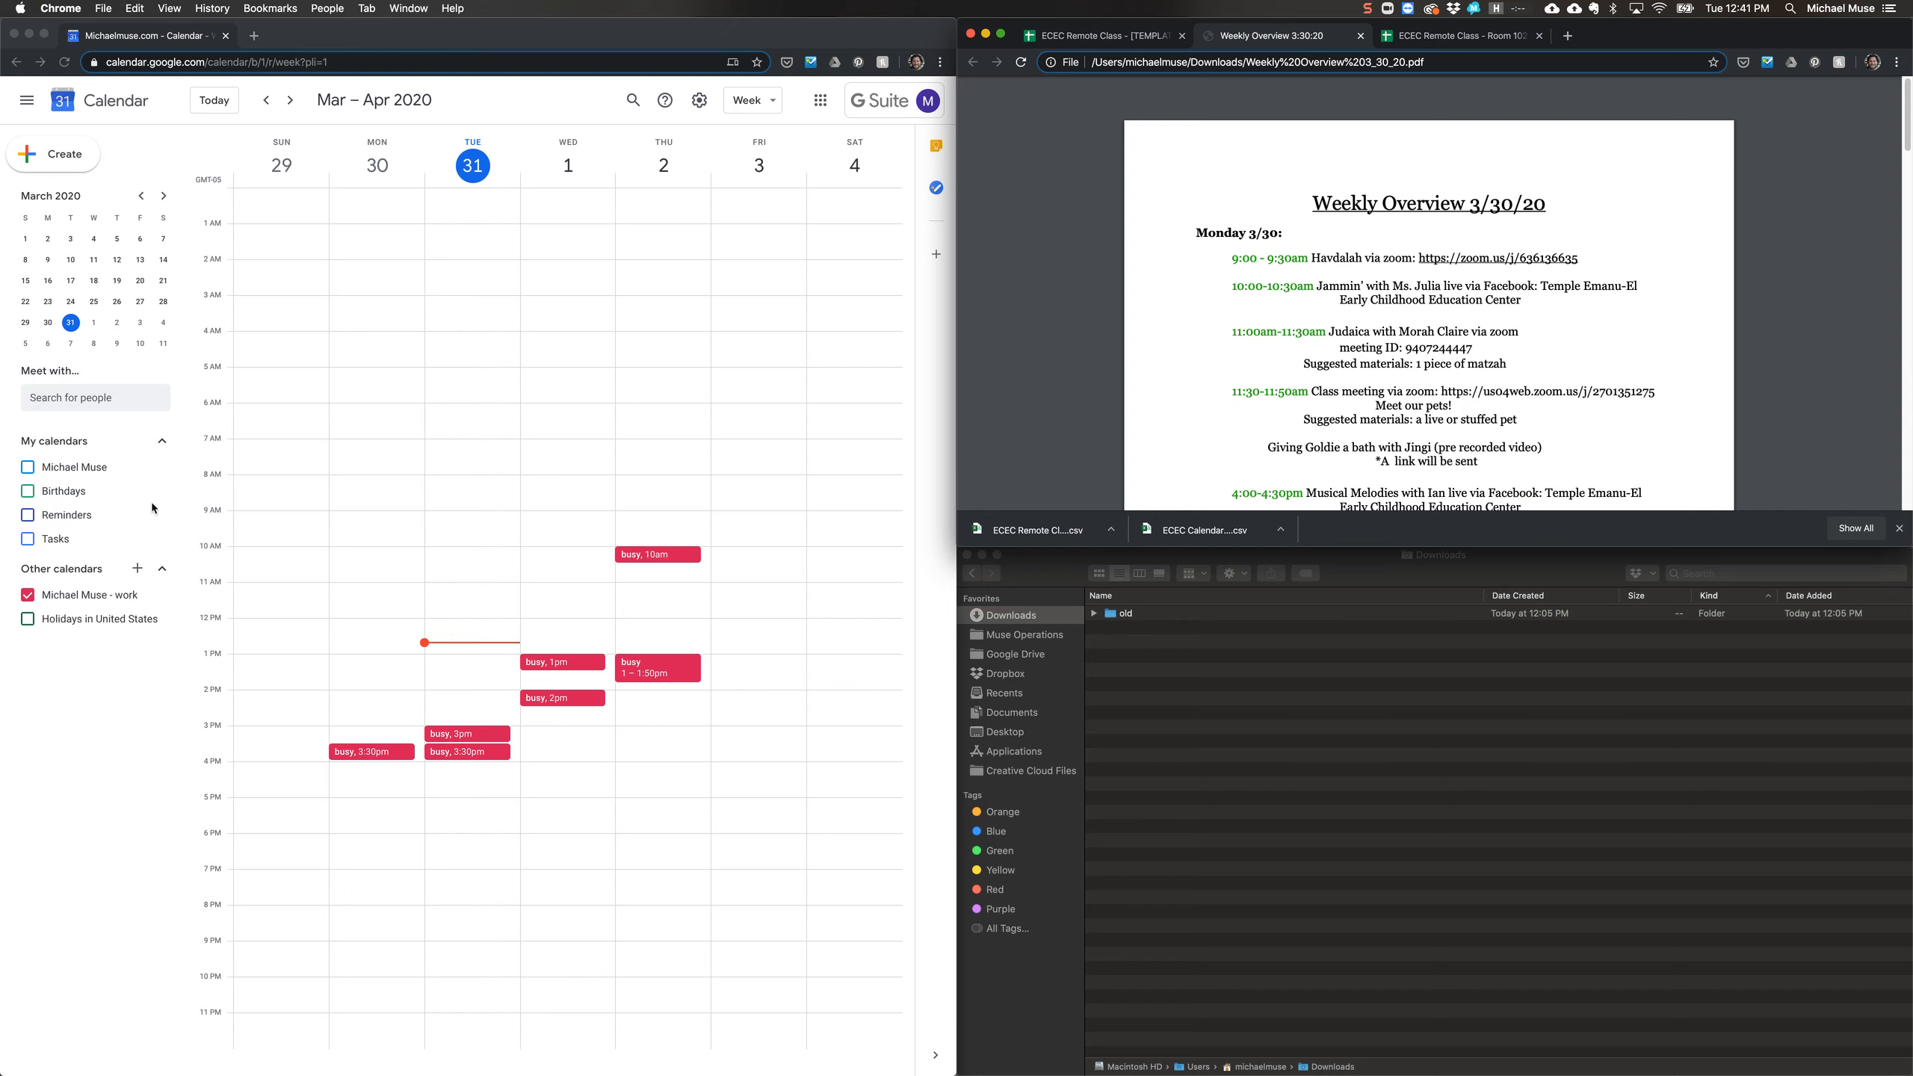
Create a new calendar named "ECEC Remote Class - Room 102", copying the name from the class spreadsheet's title, and return to the week view.
click(139, 579)
click(137, 569)
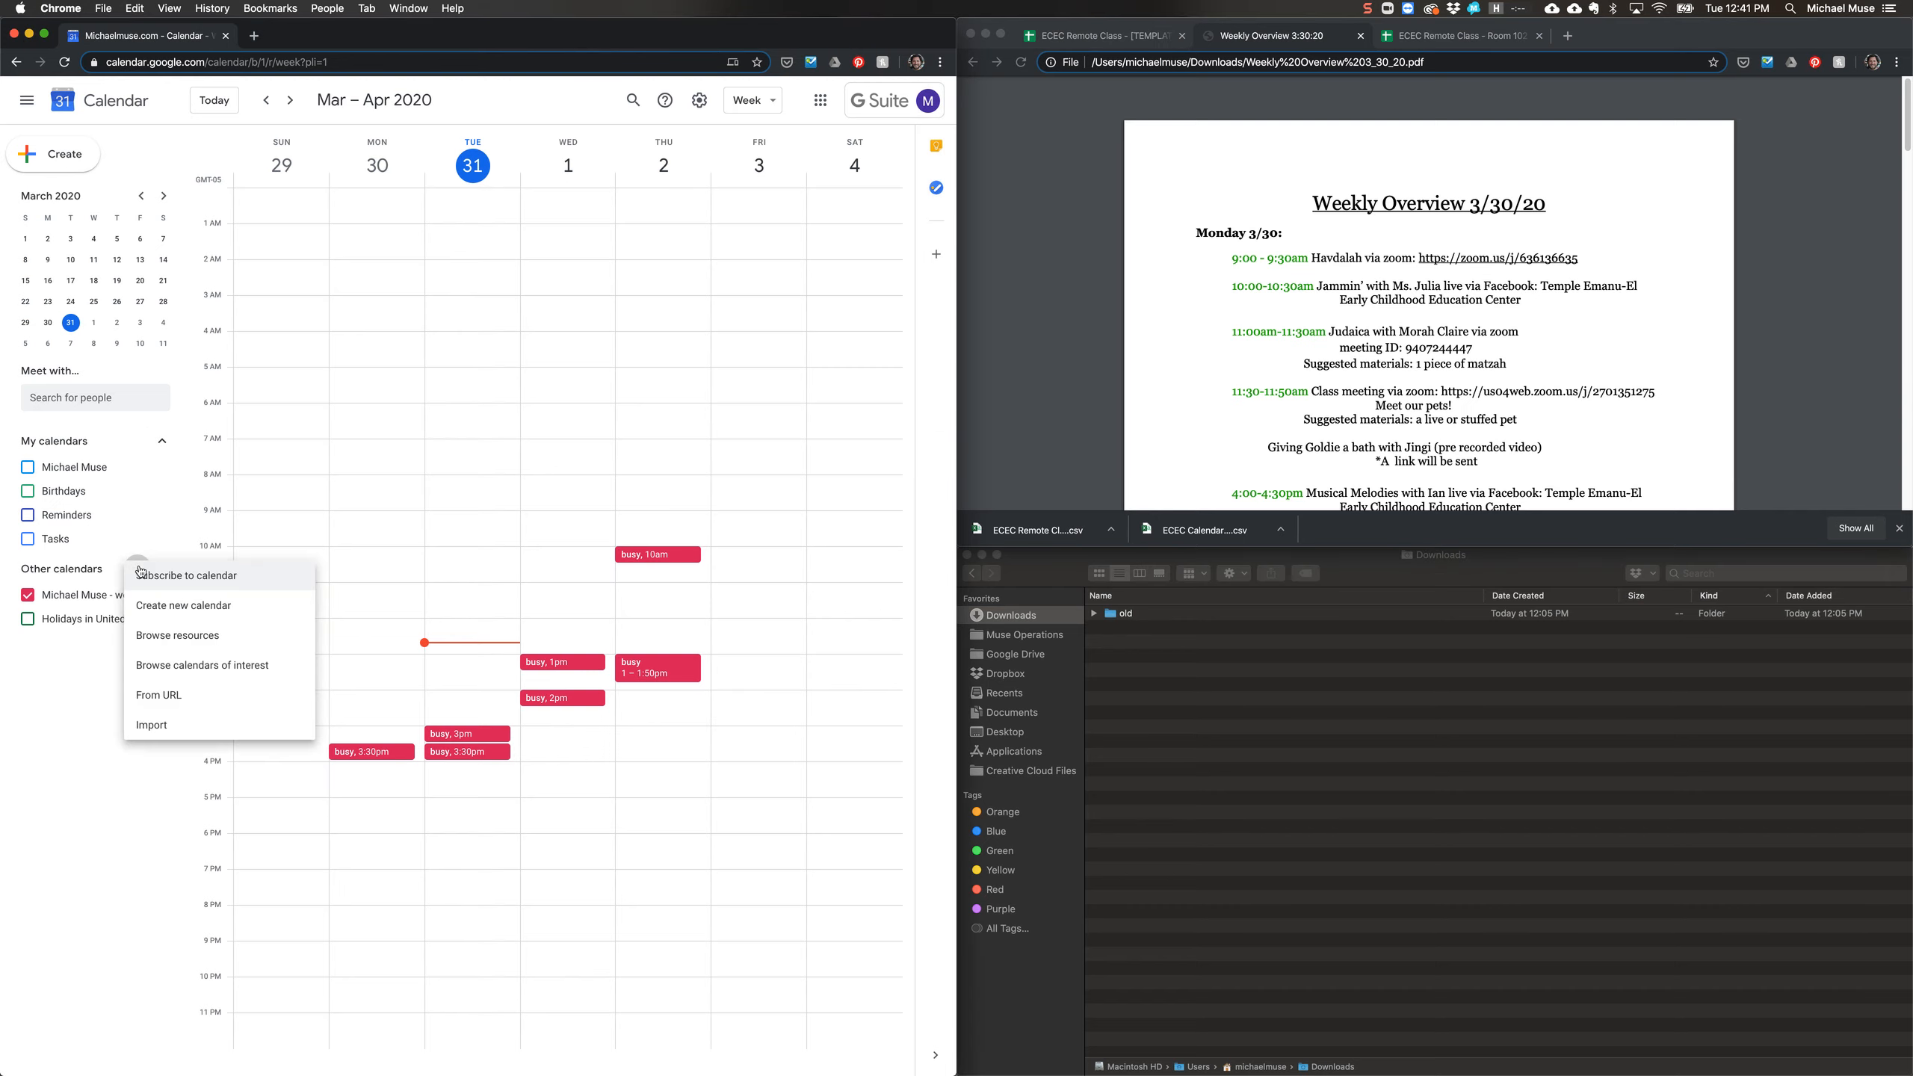
click(169, 604)
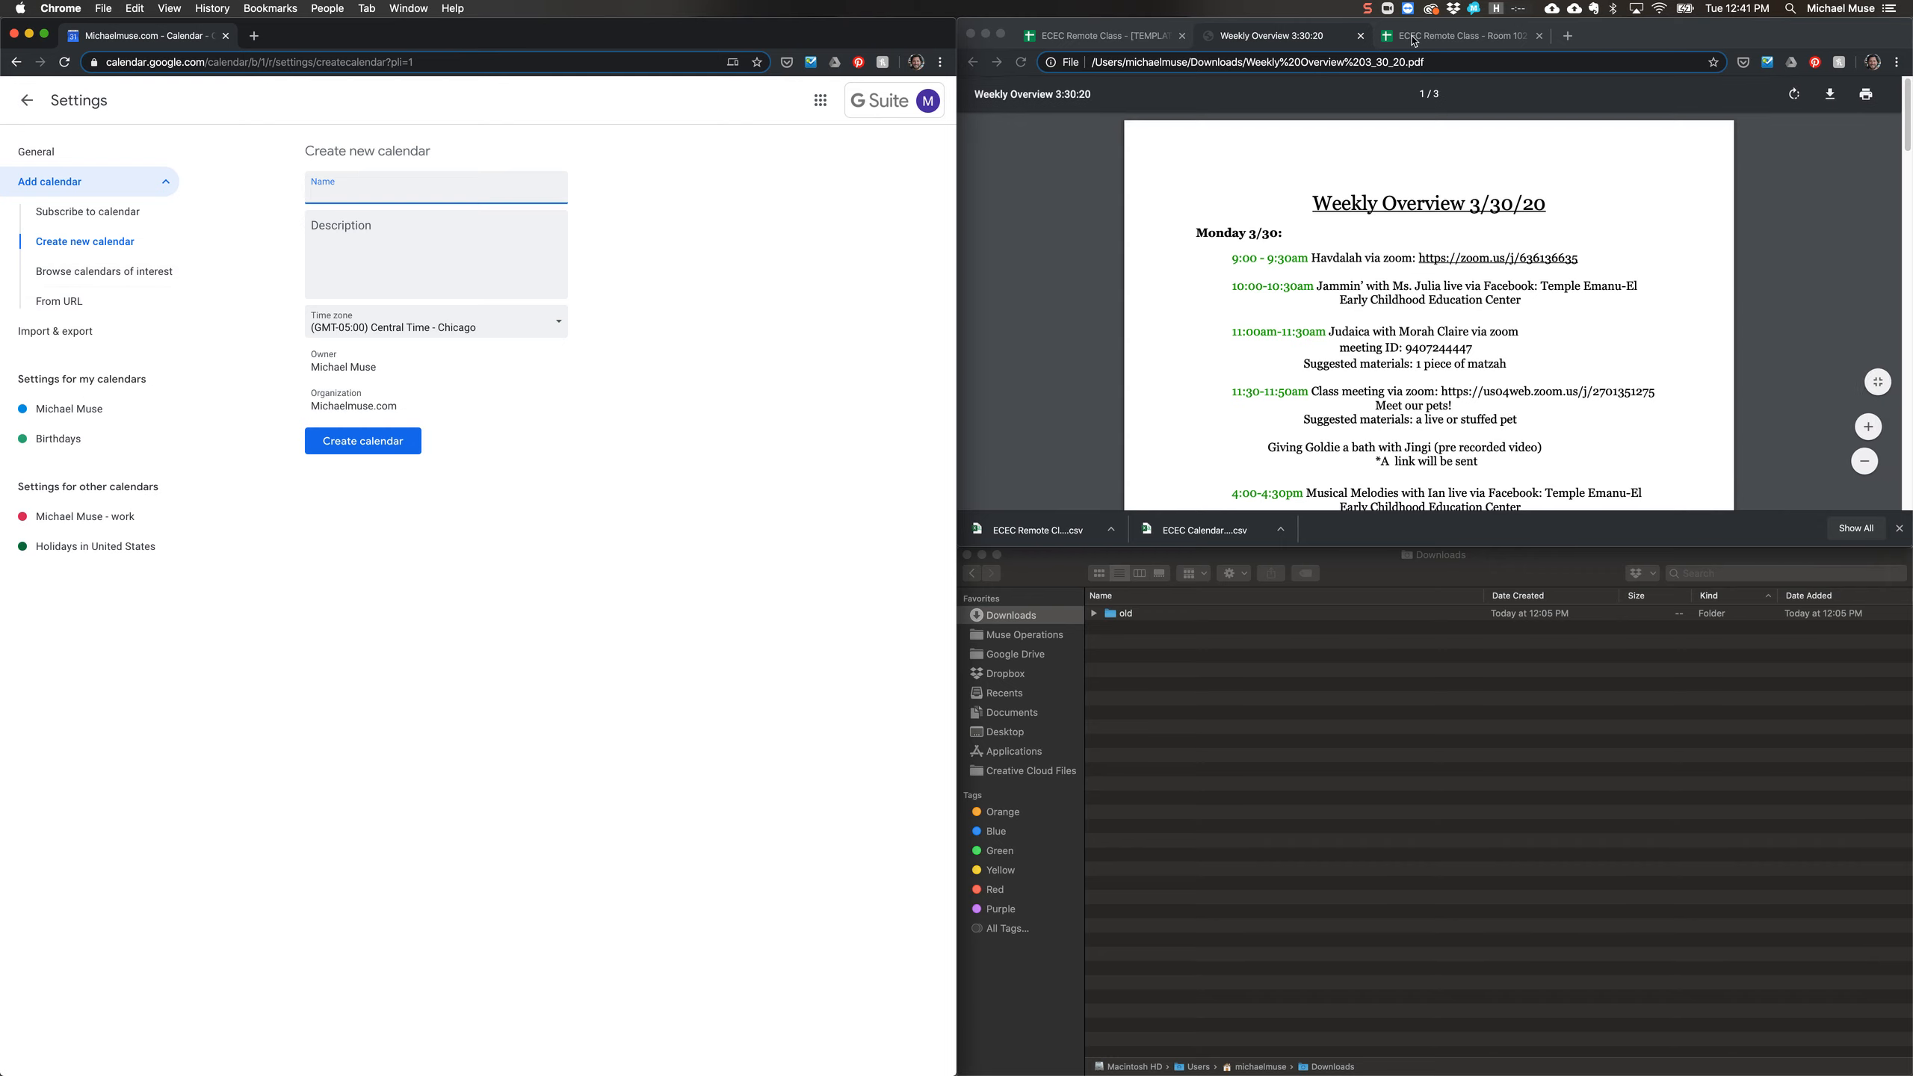
click(1454, 38)
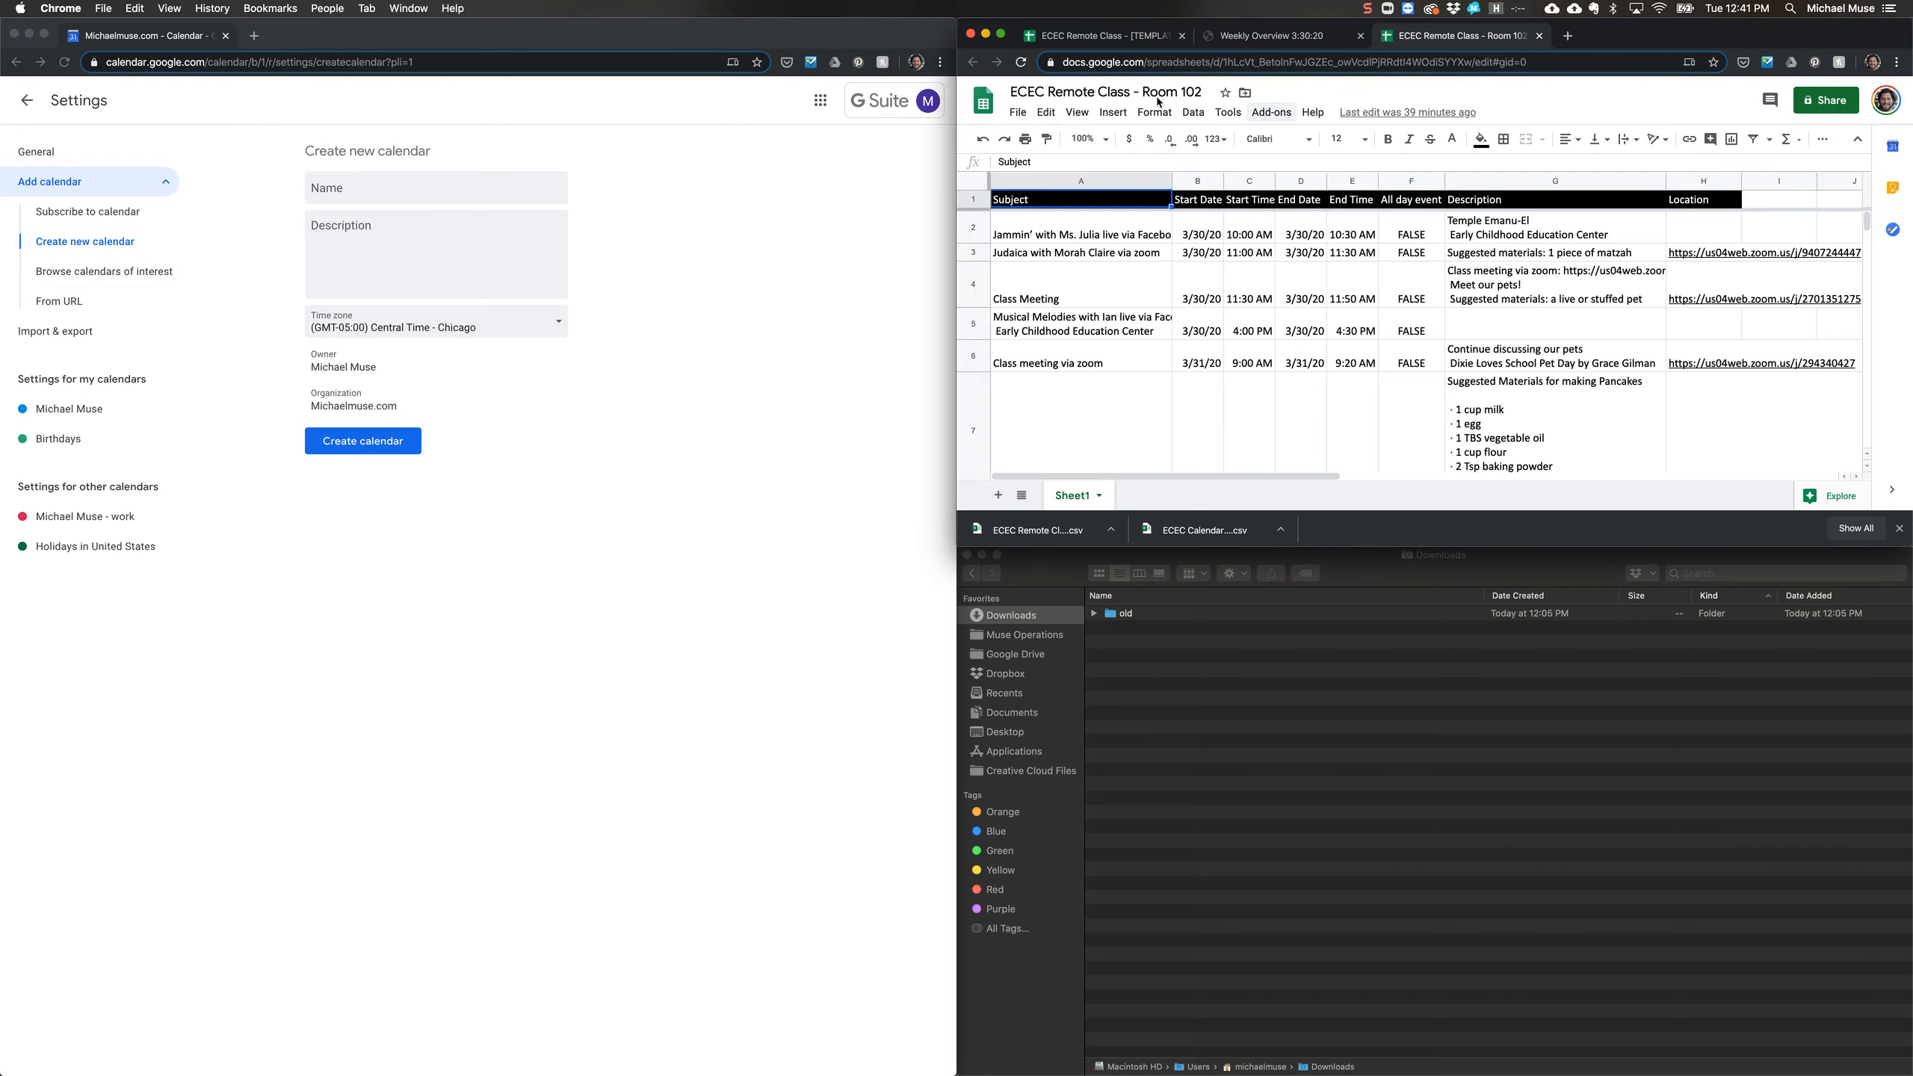
click(1094, 89)
key(super+c)
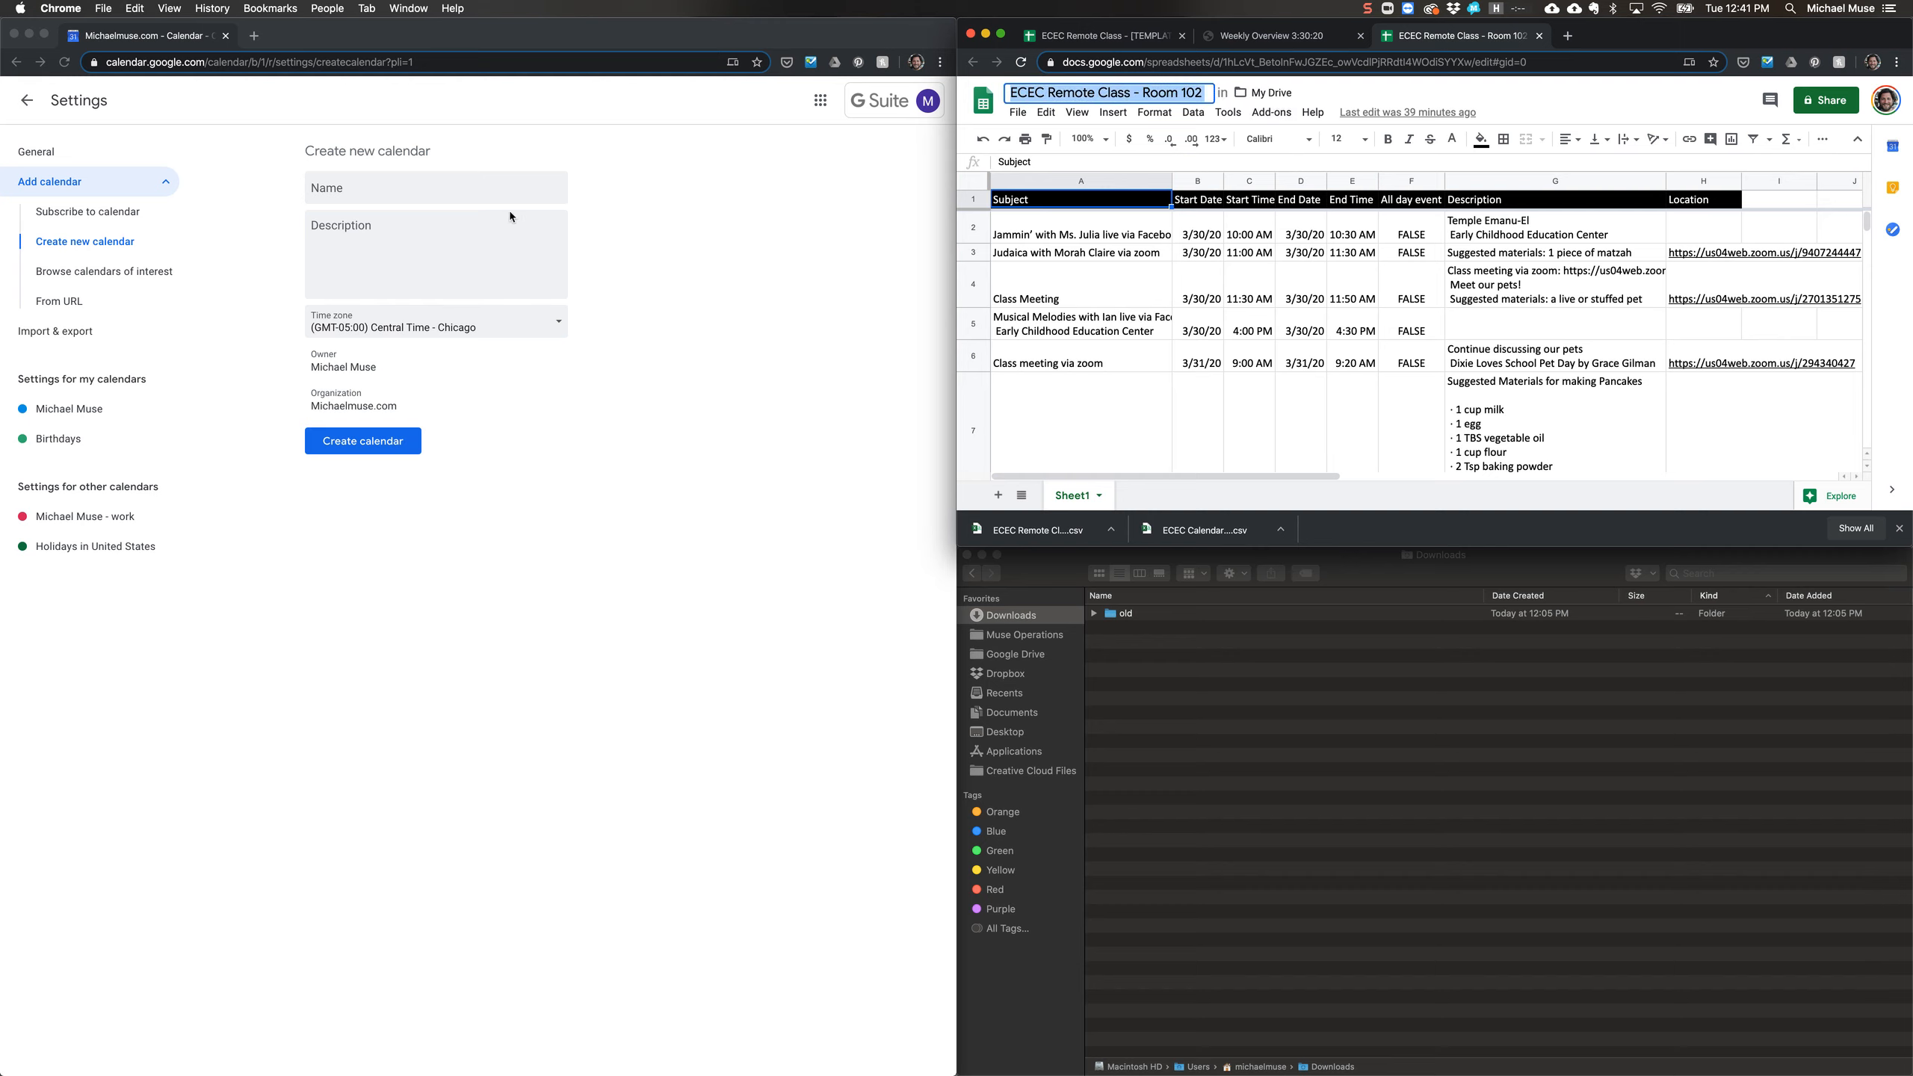
click(441, 190)
key(super+v)
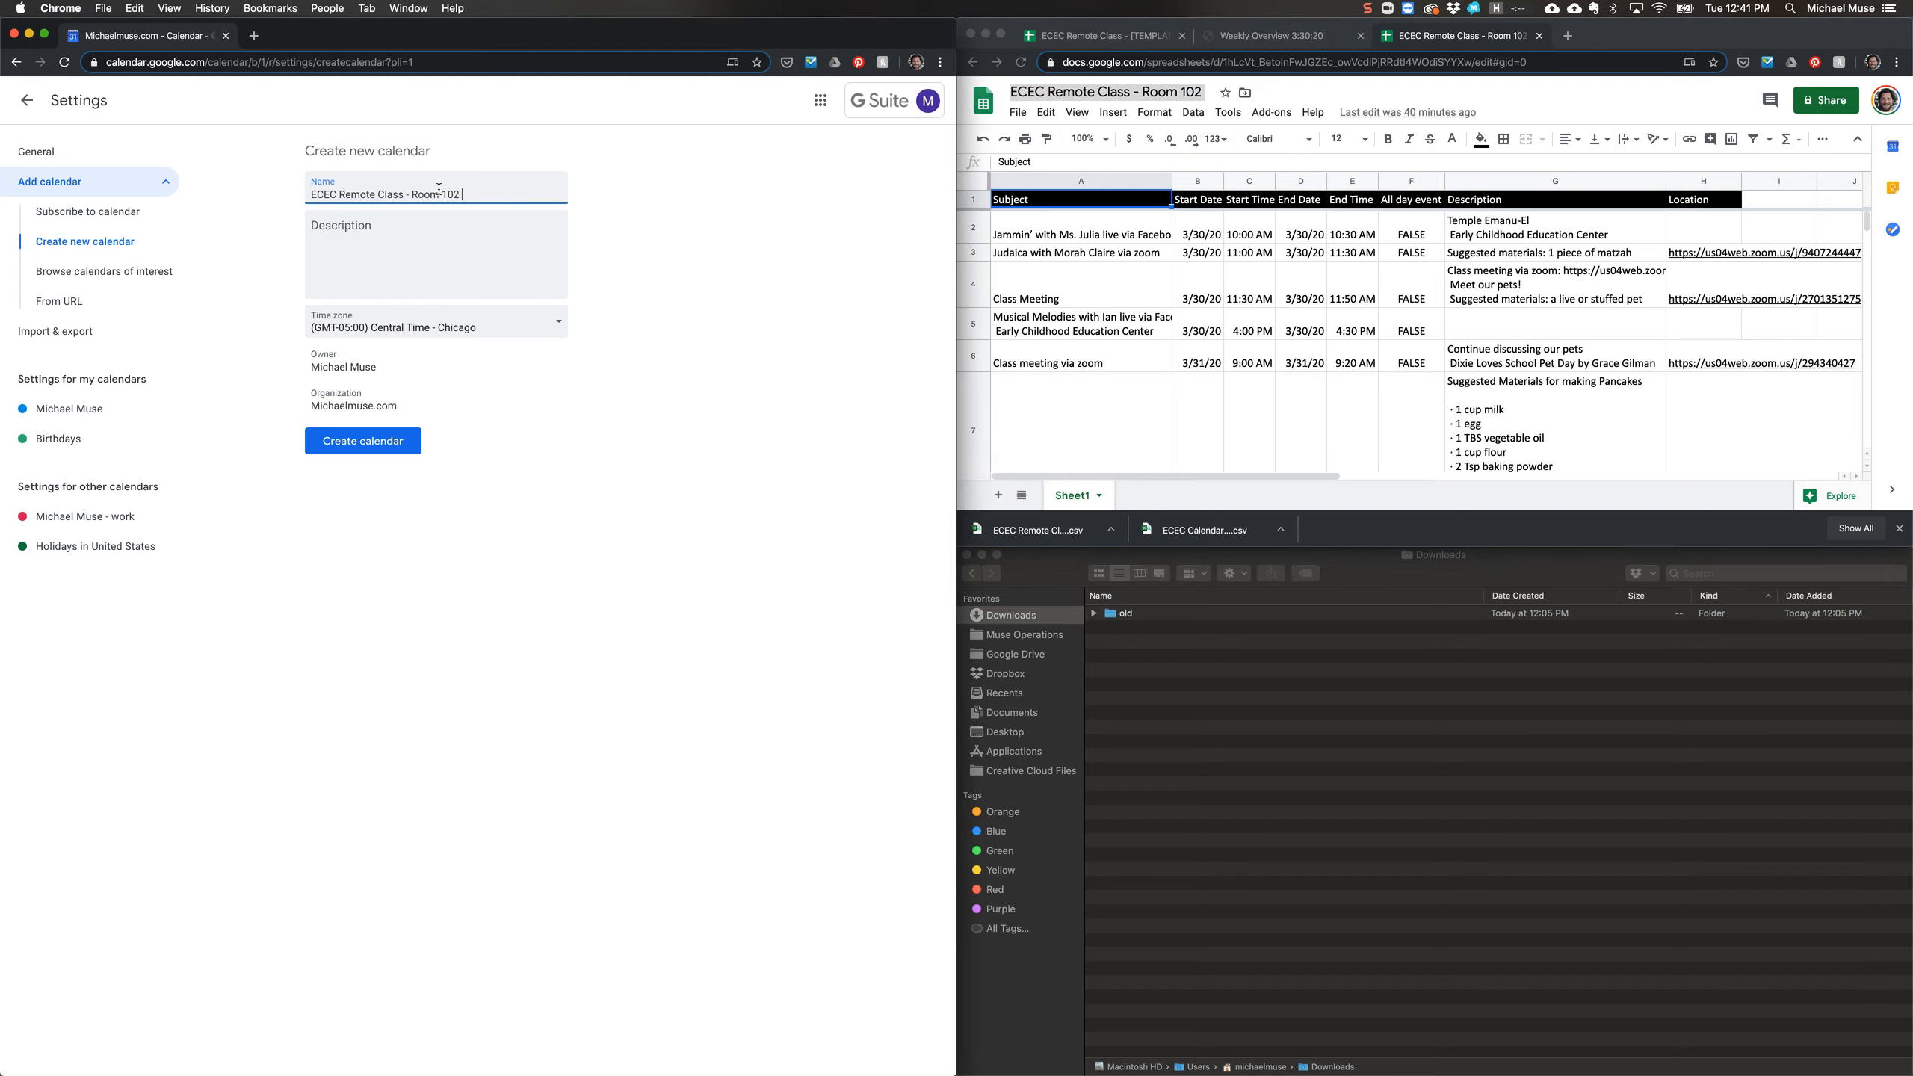
click(407, 443)
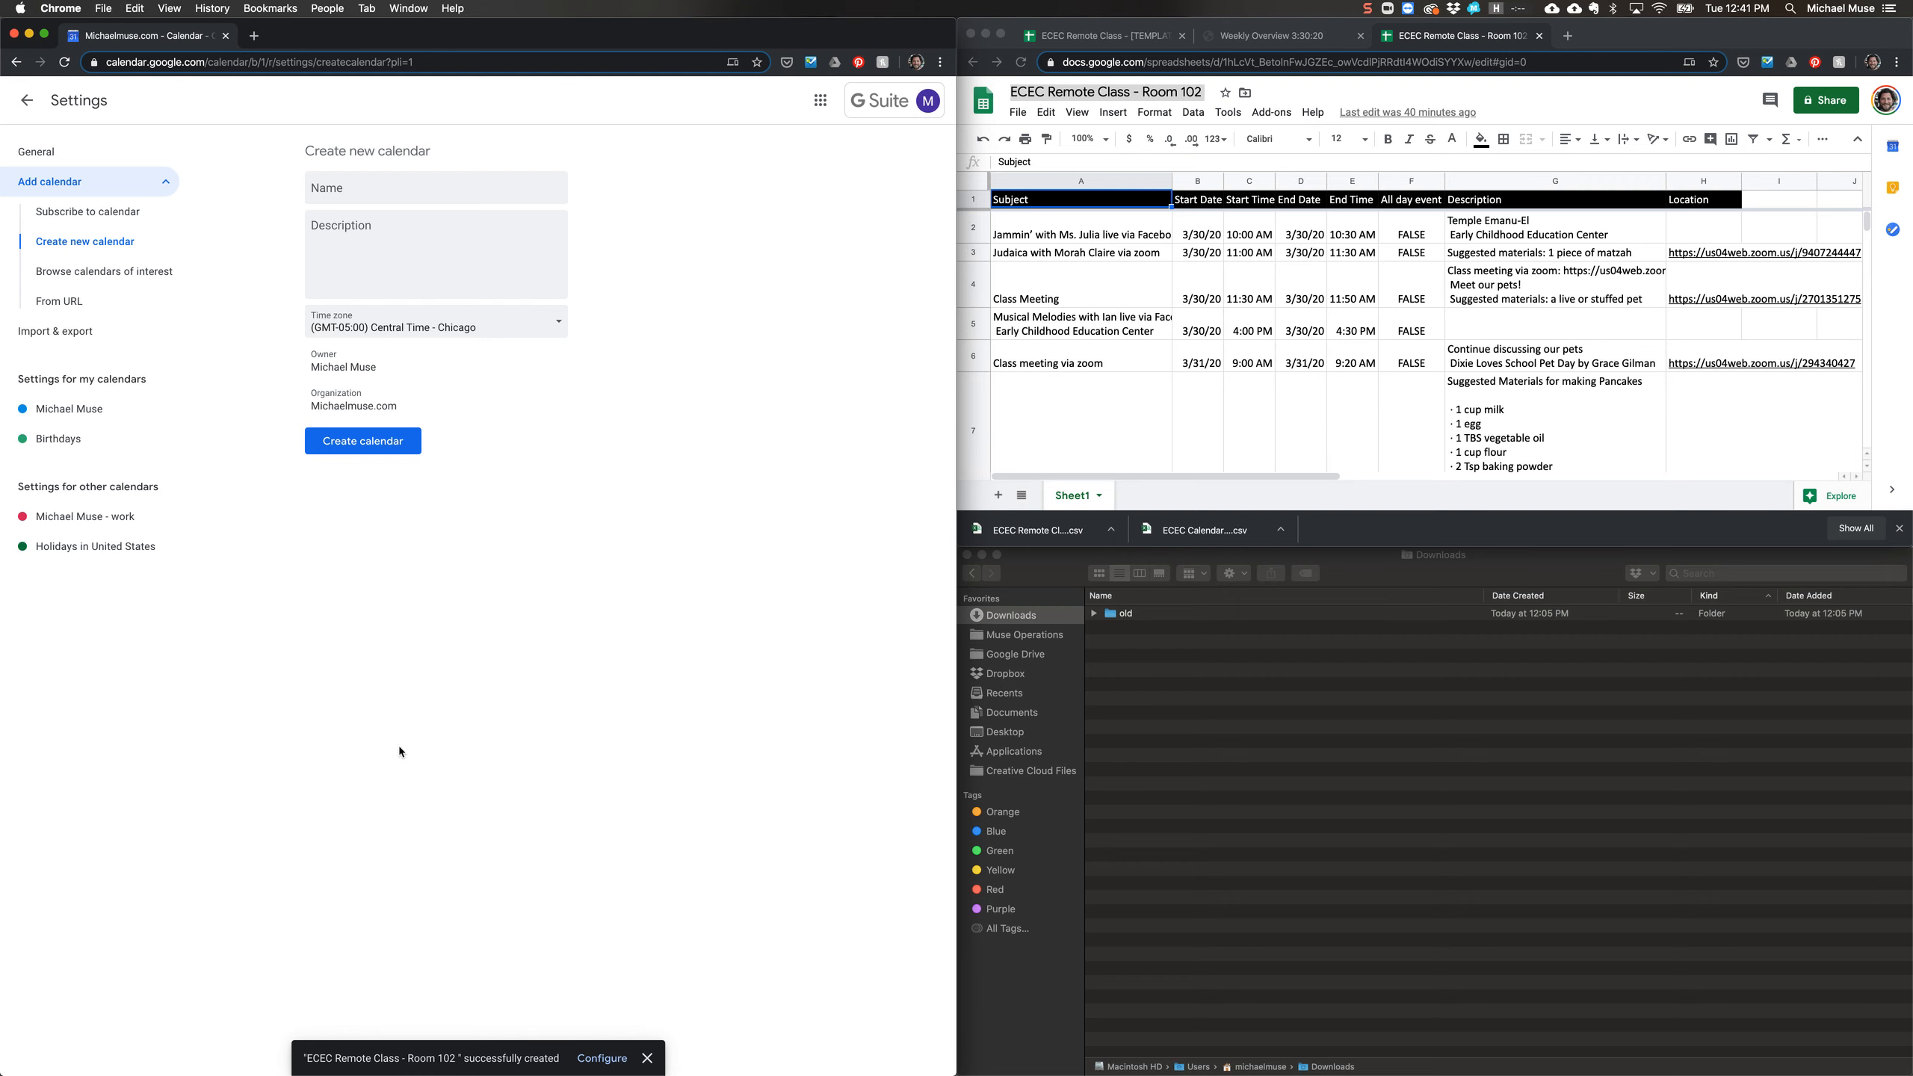
click(27, 100)
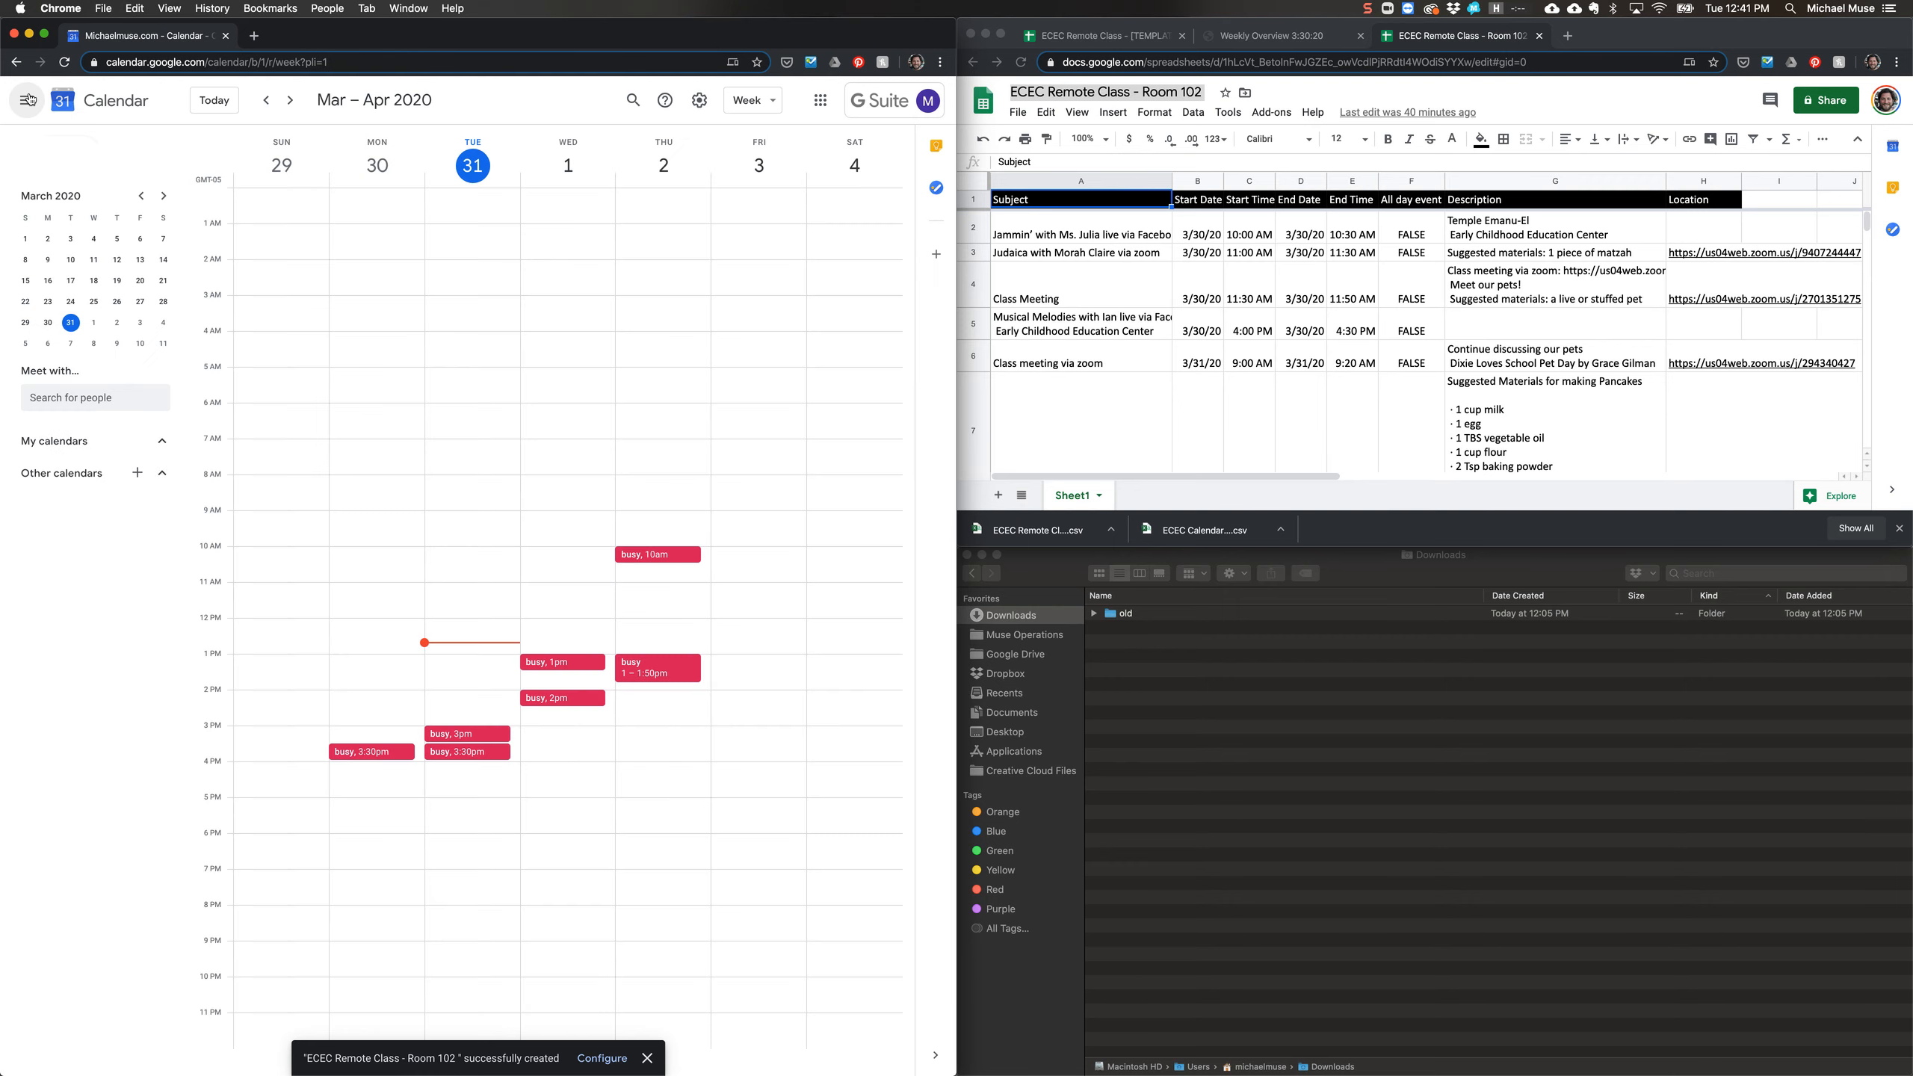
click(69, 156)
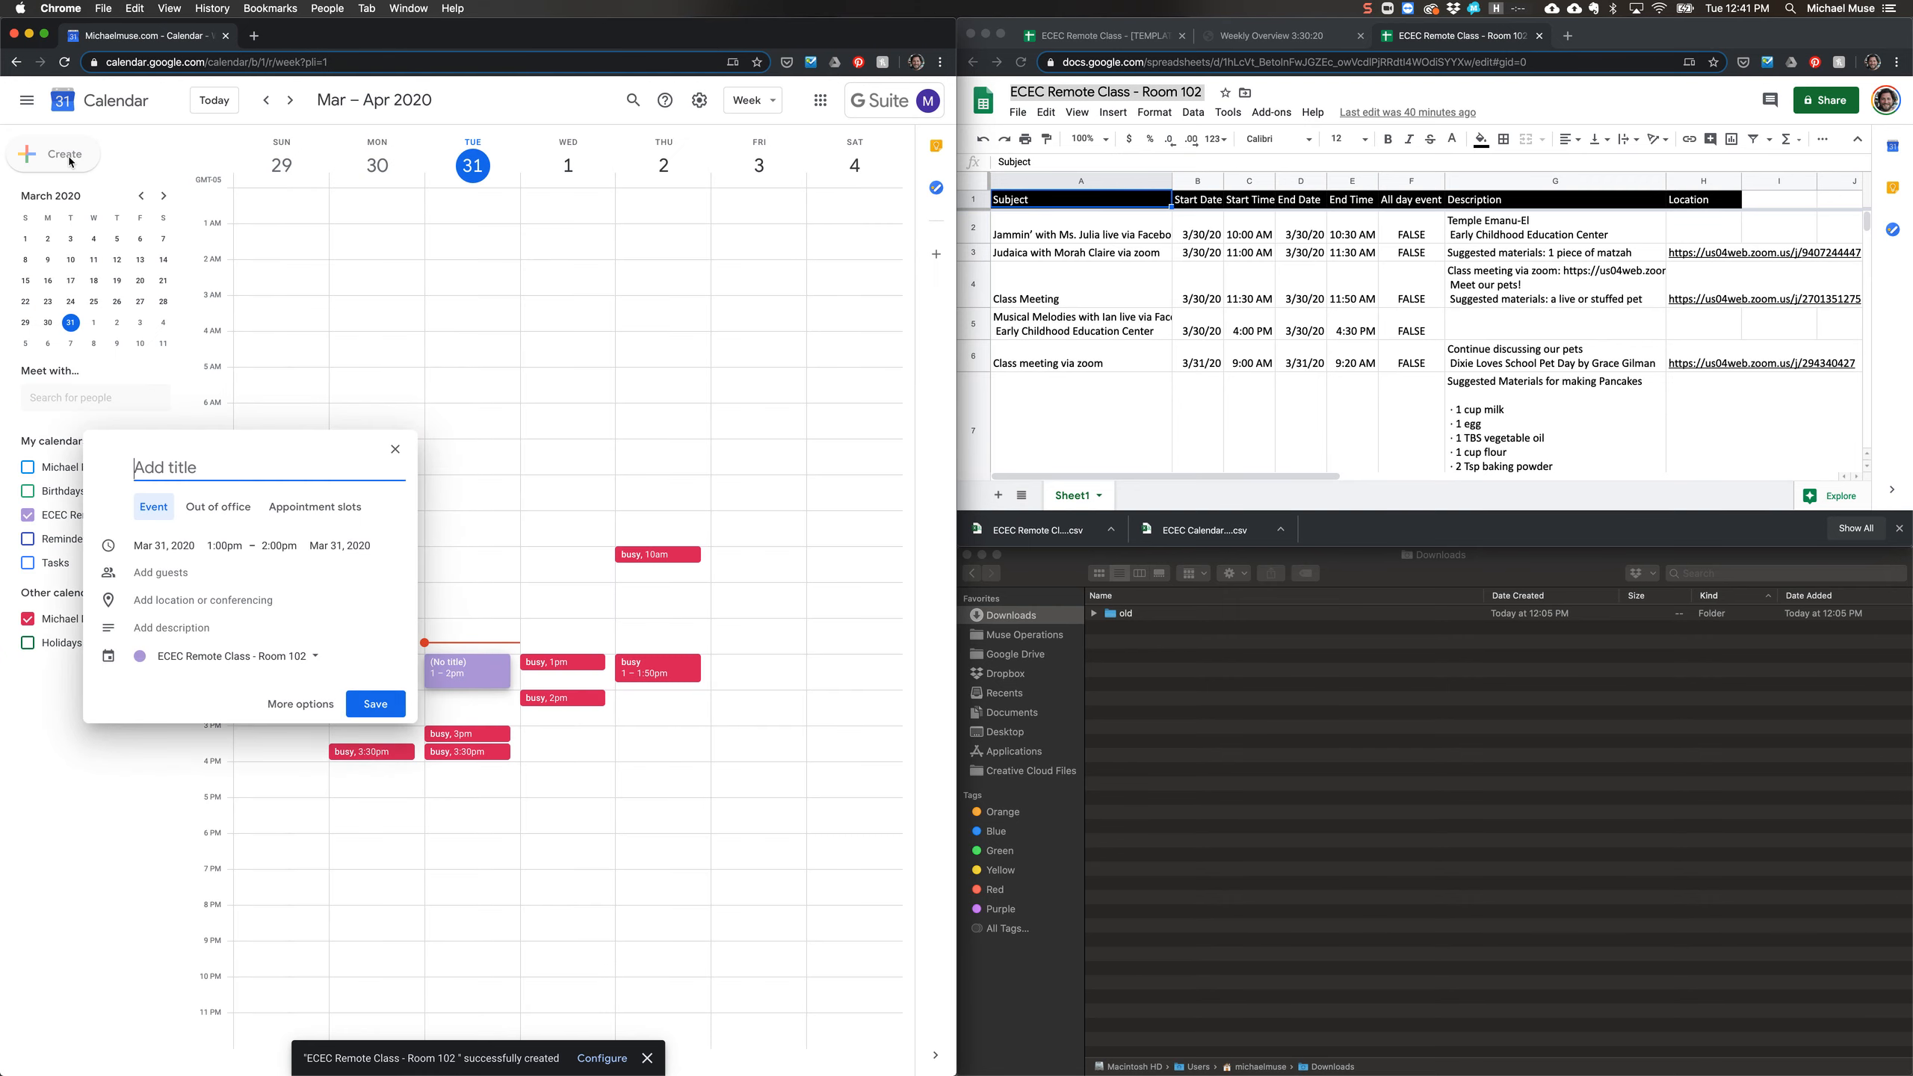
click(170, 660)
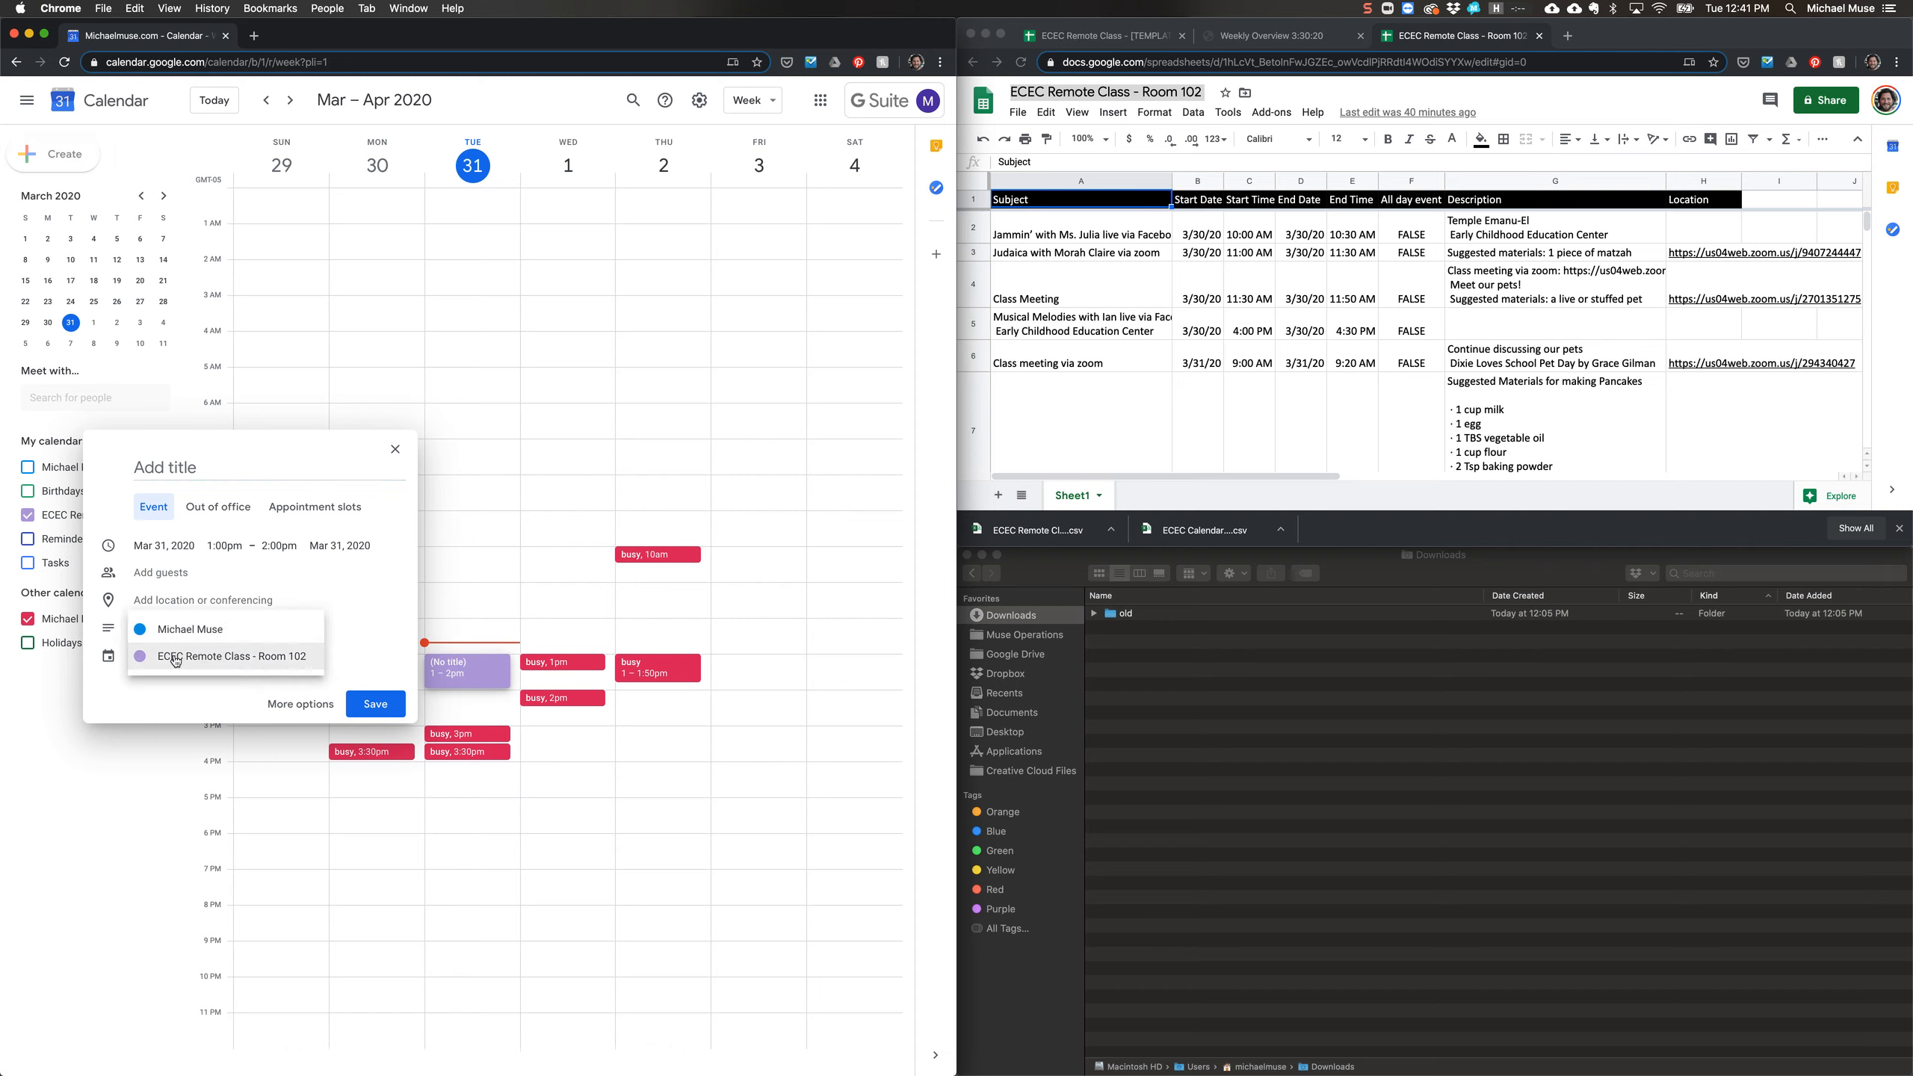
click(203, 656)
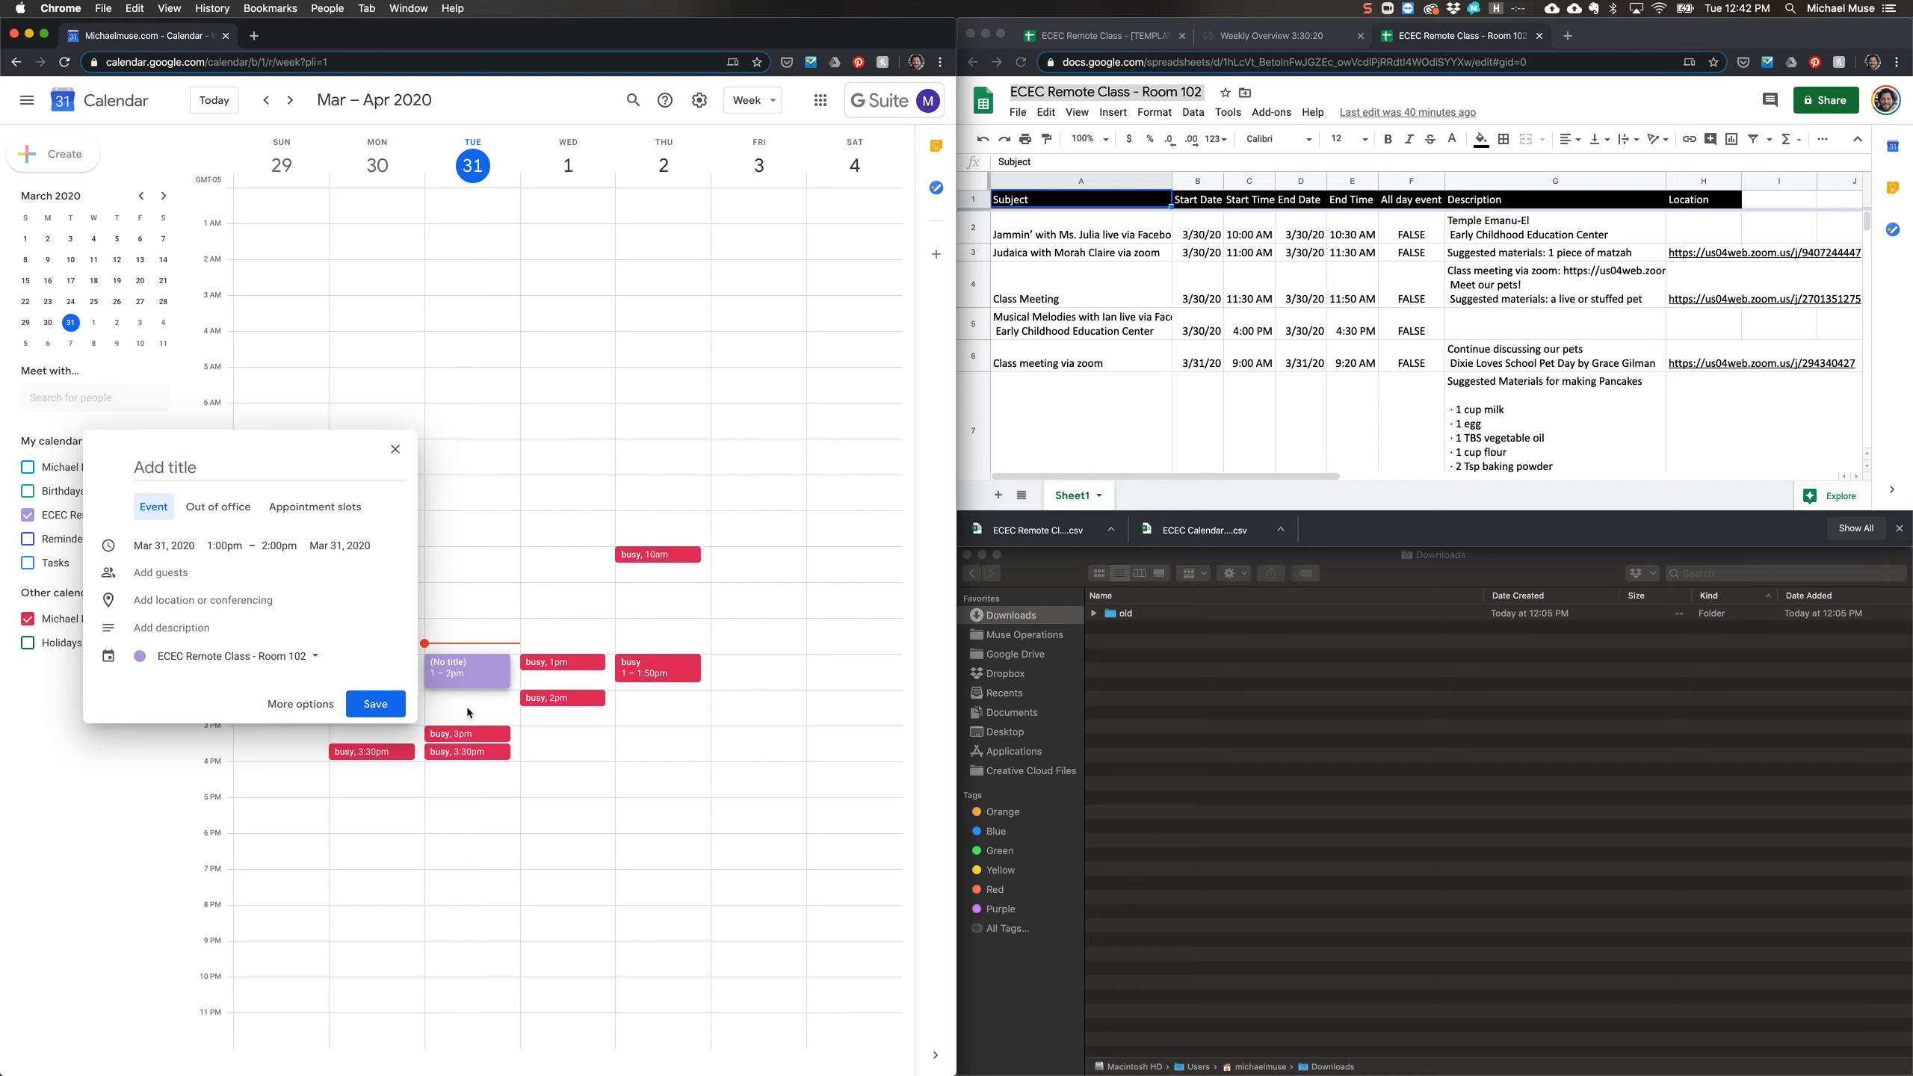
click(394, 449)
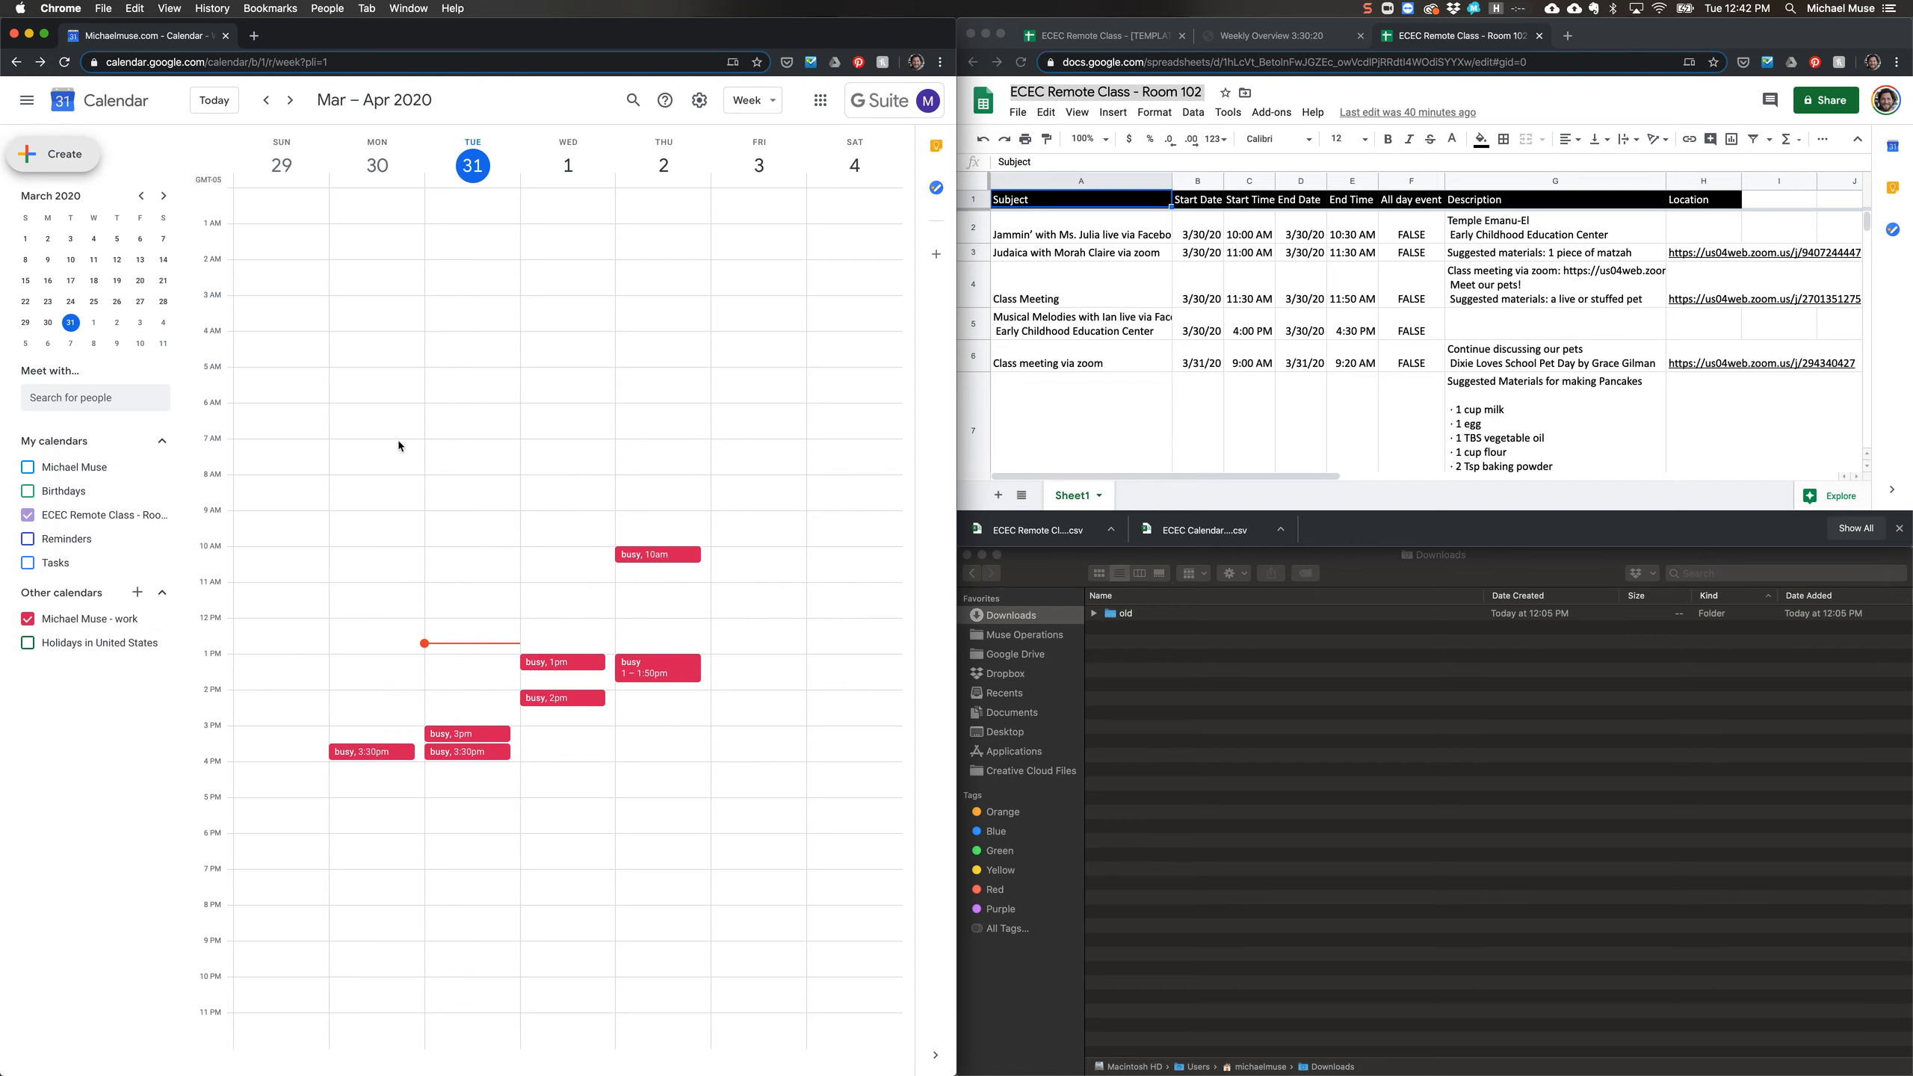
Review the event name, description and location cells in the ECEC Remote Class template spreadsheet, and view the Weekly Overview PDF.
click(1085, 34)
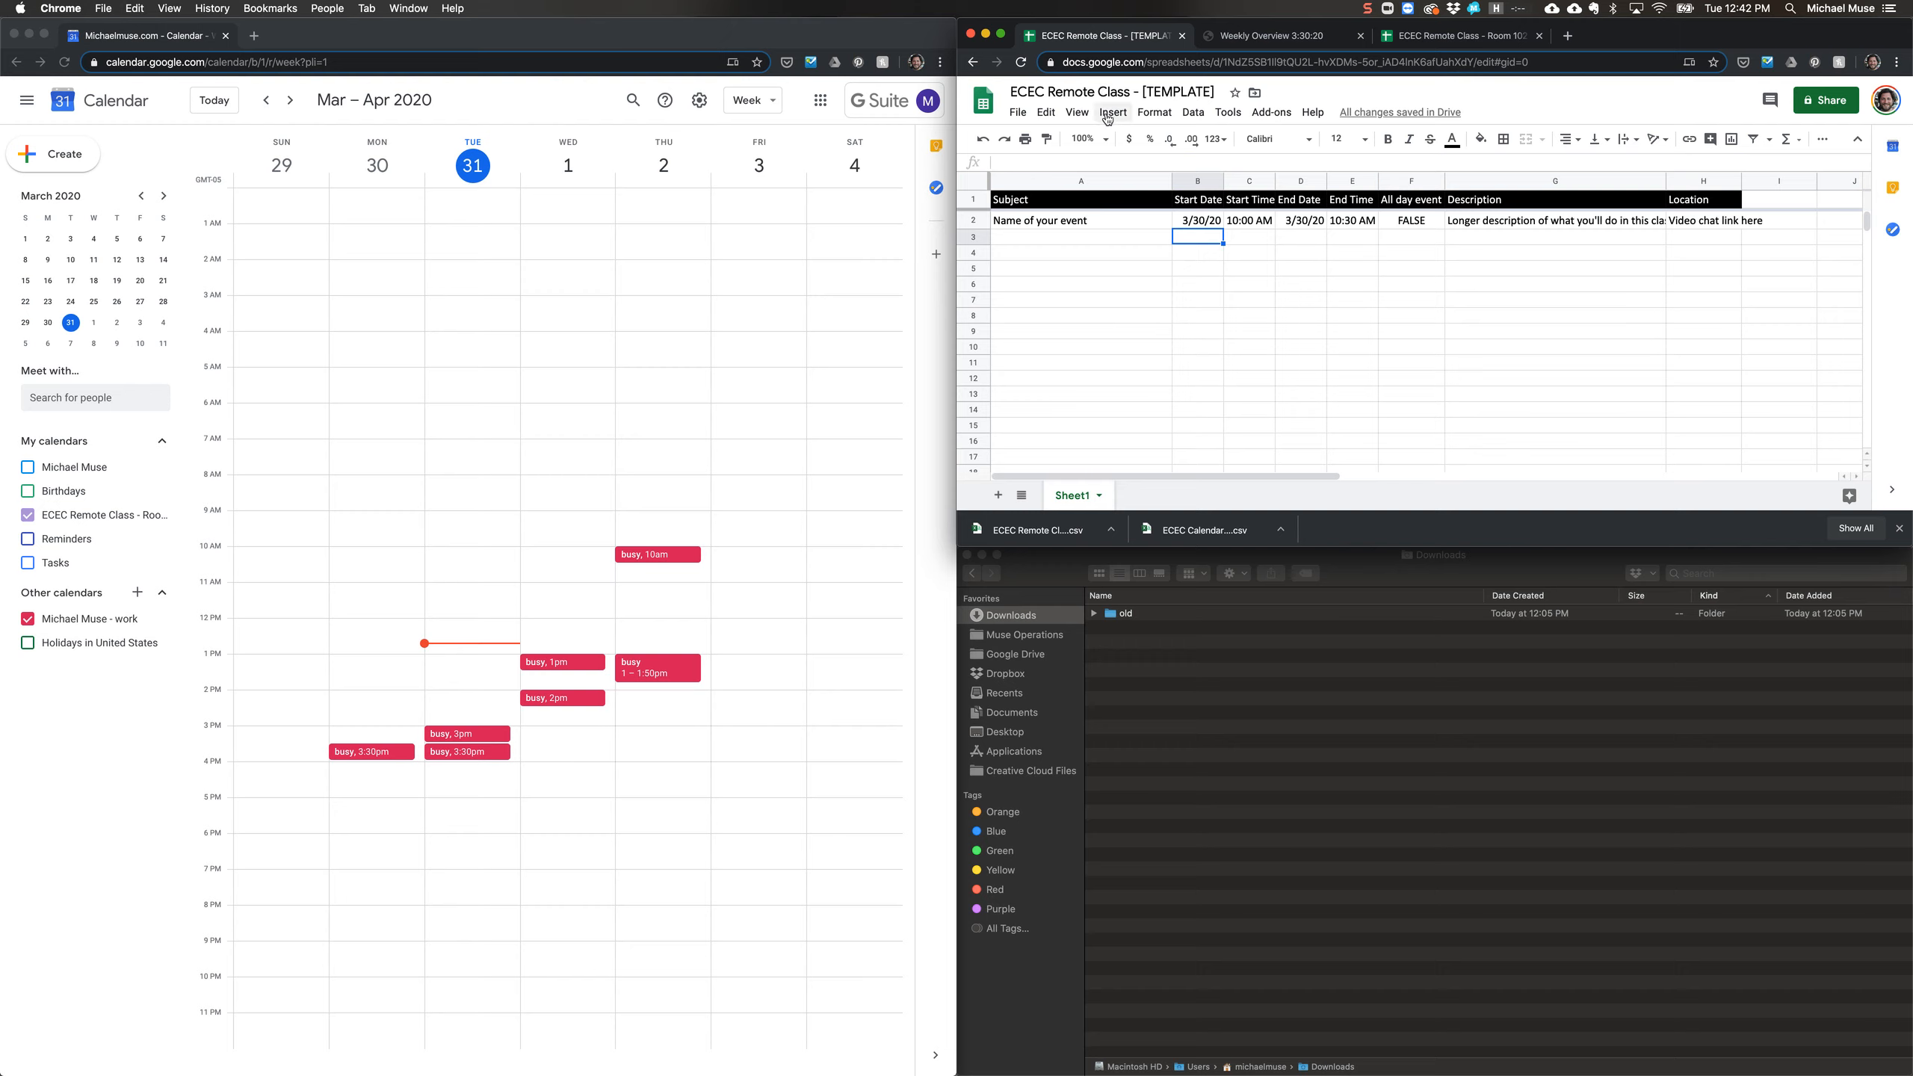
click(1115, 215)
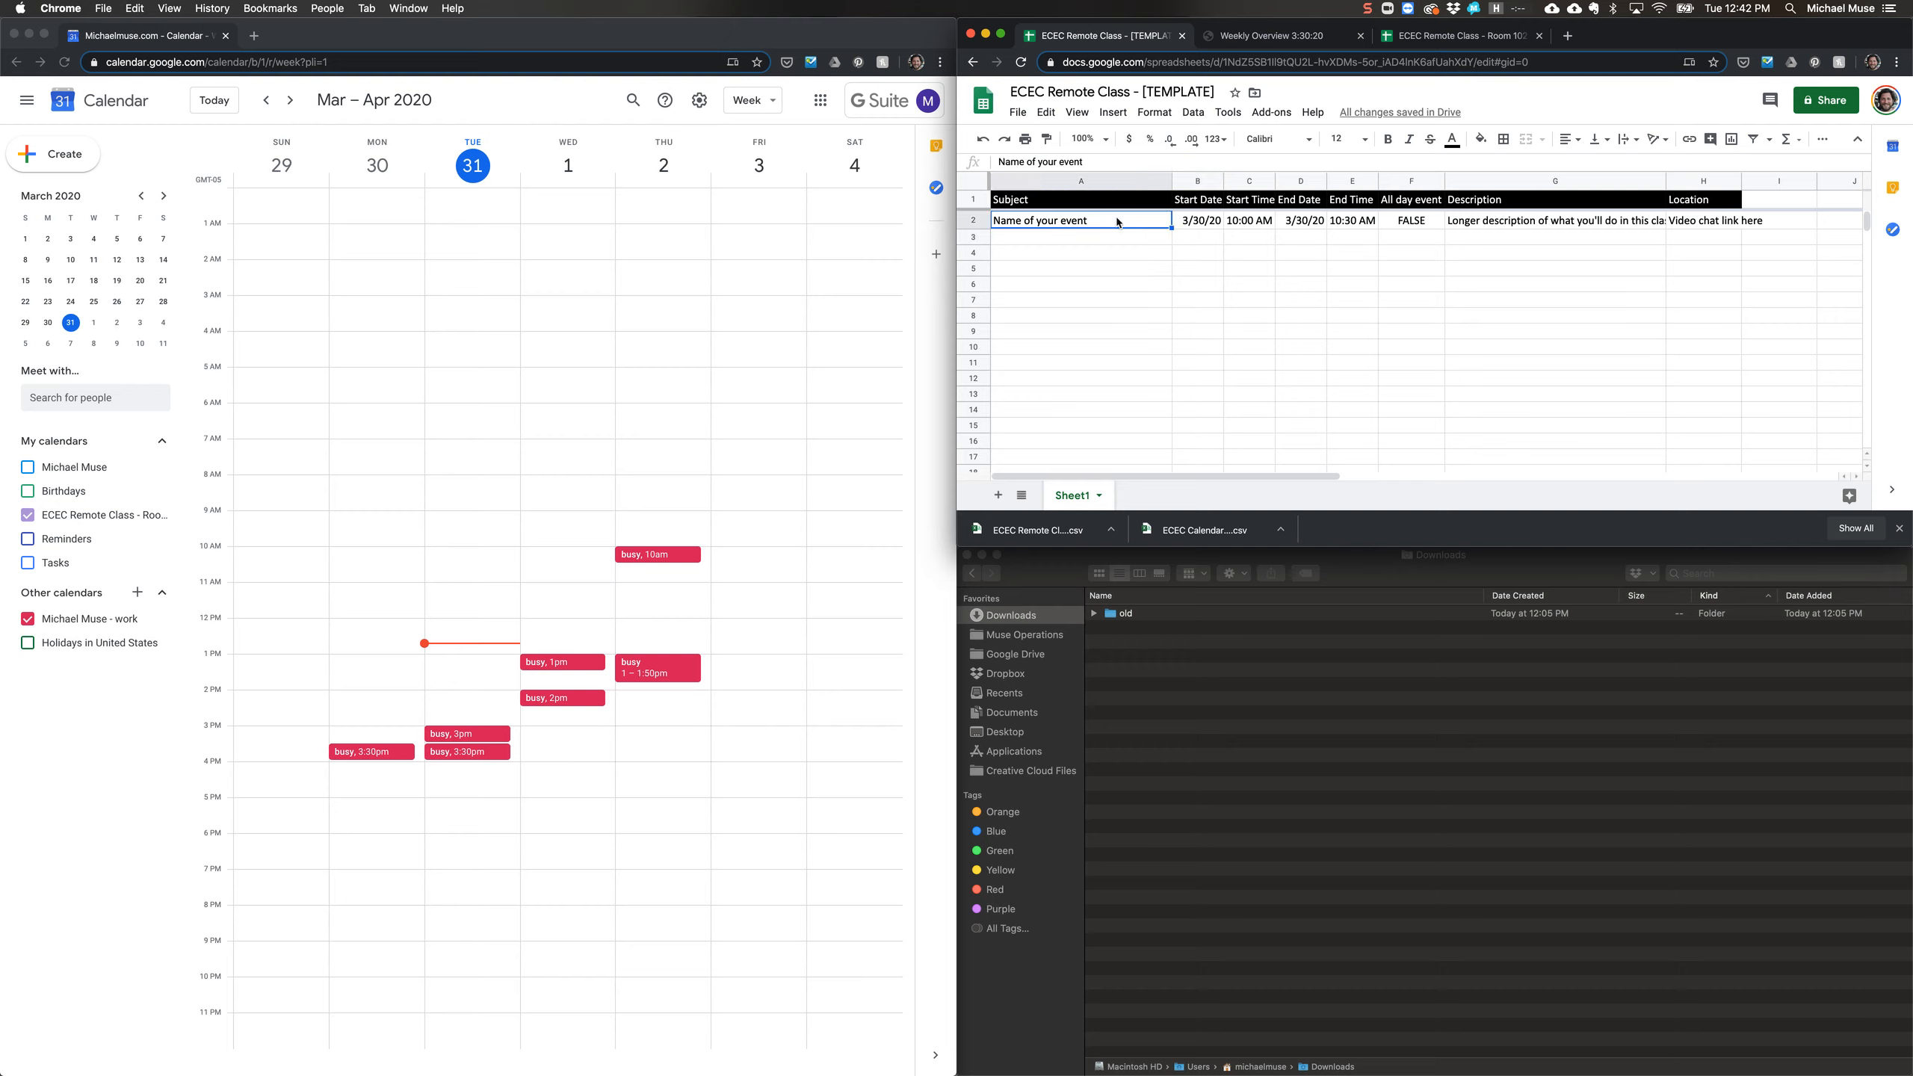
click(1484, 220)
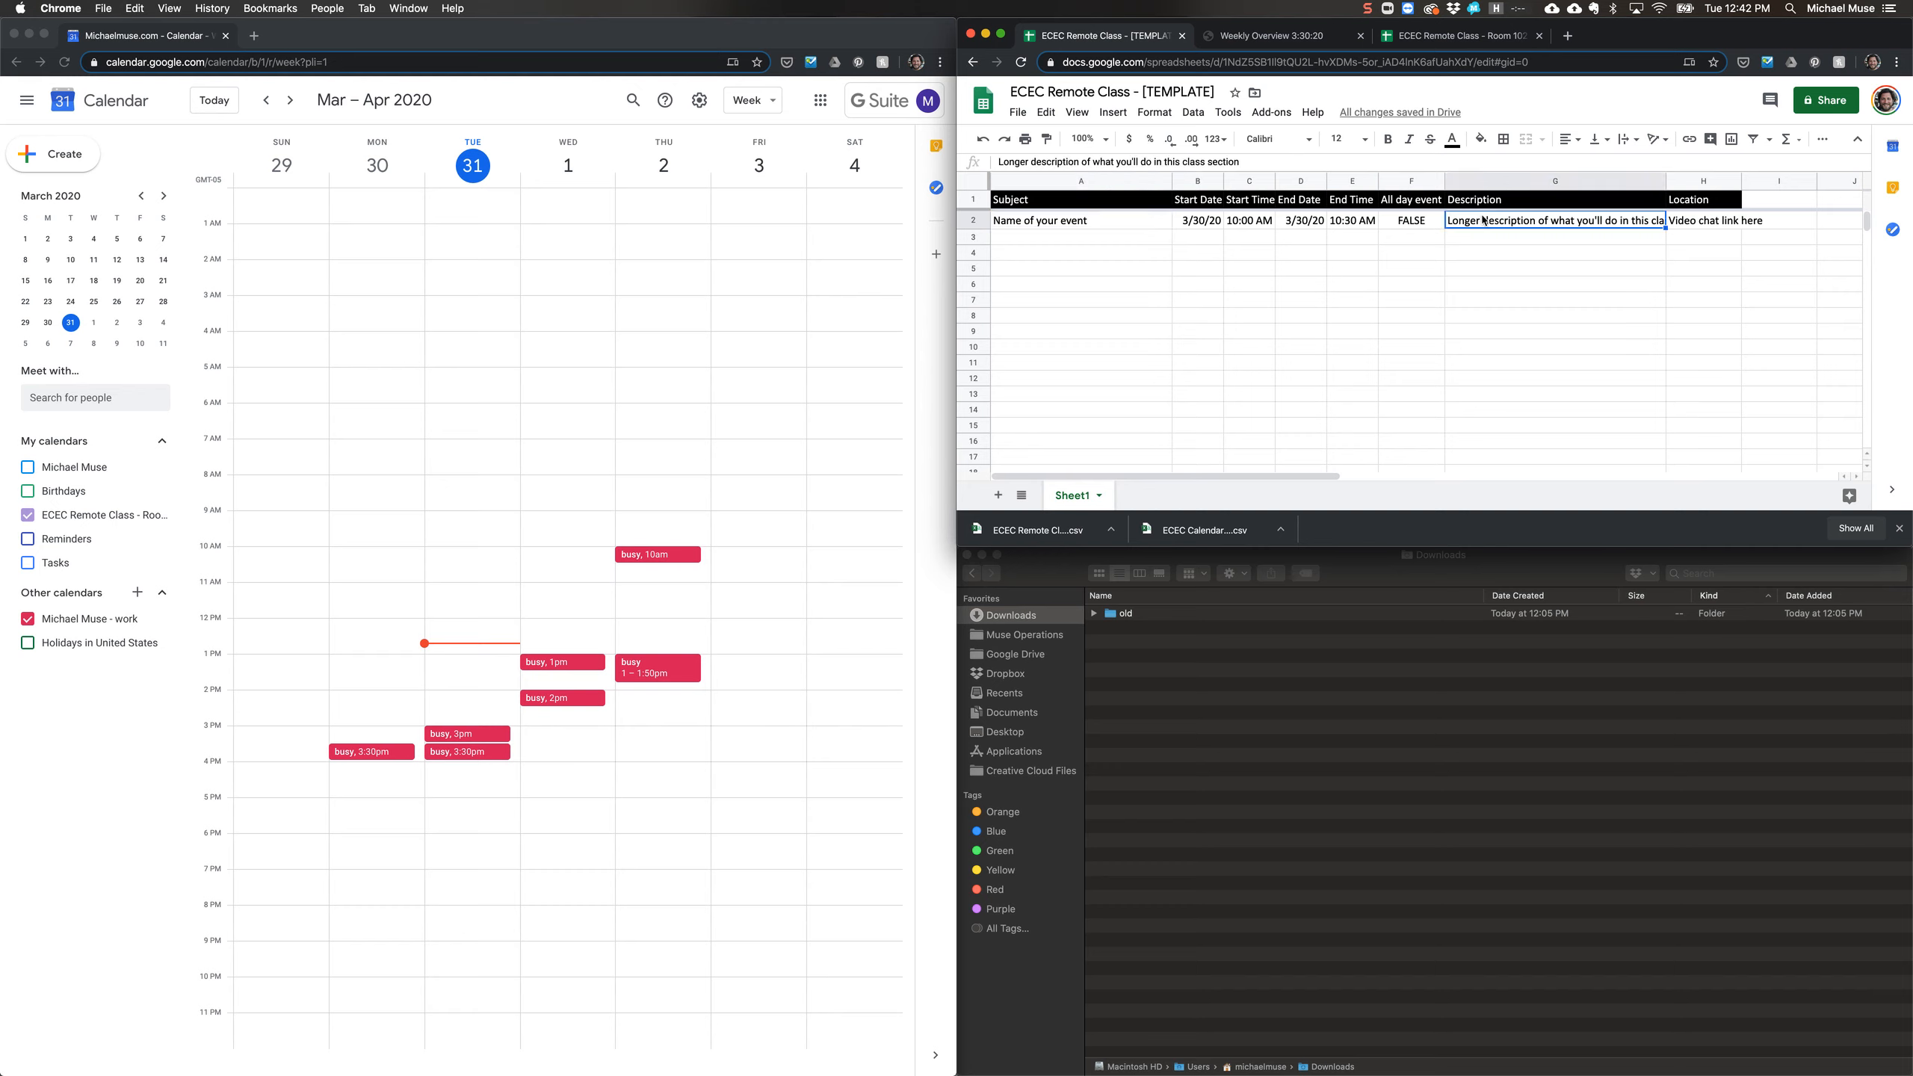
click(1706, 223)
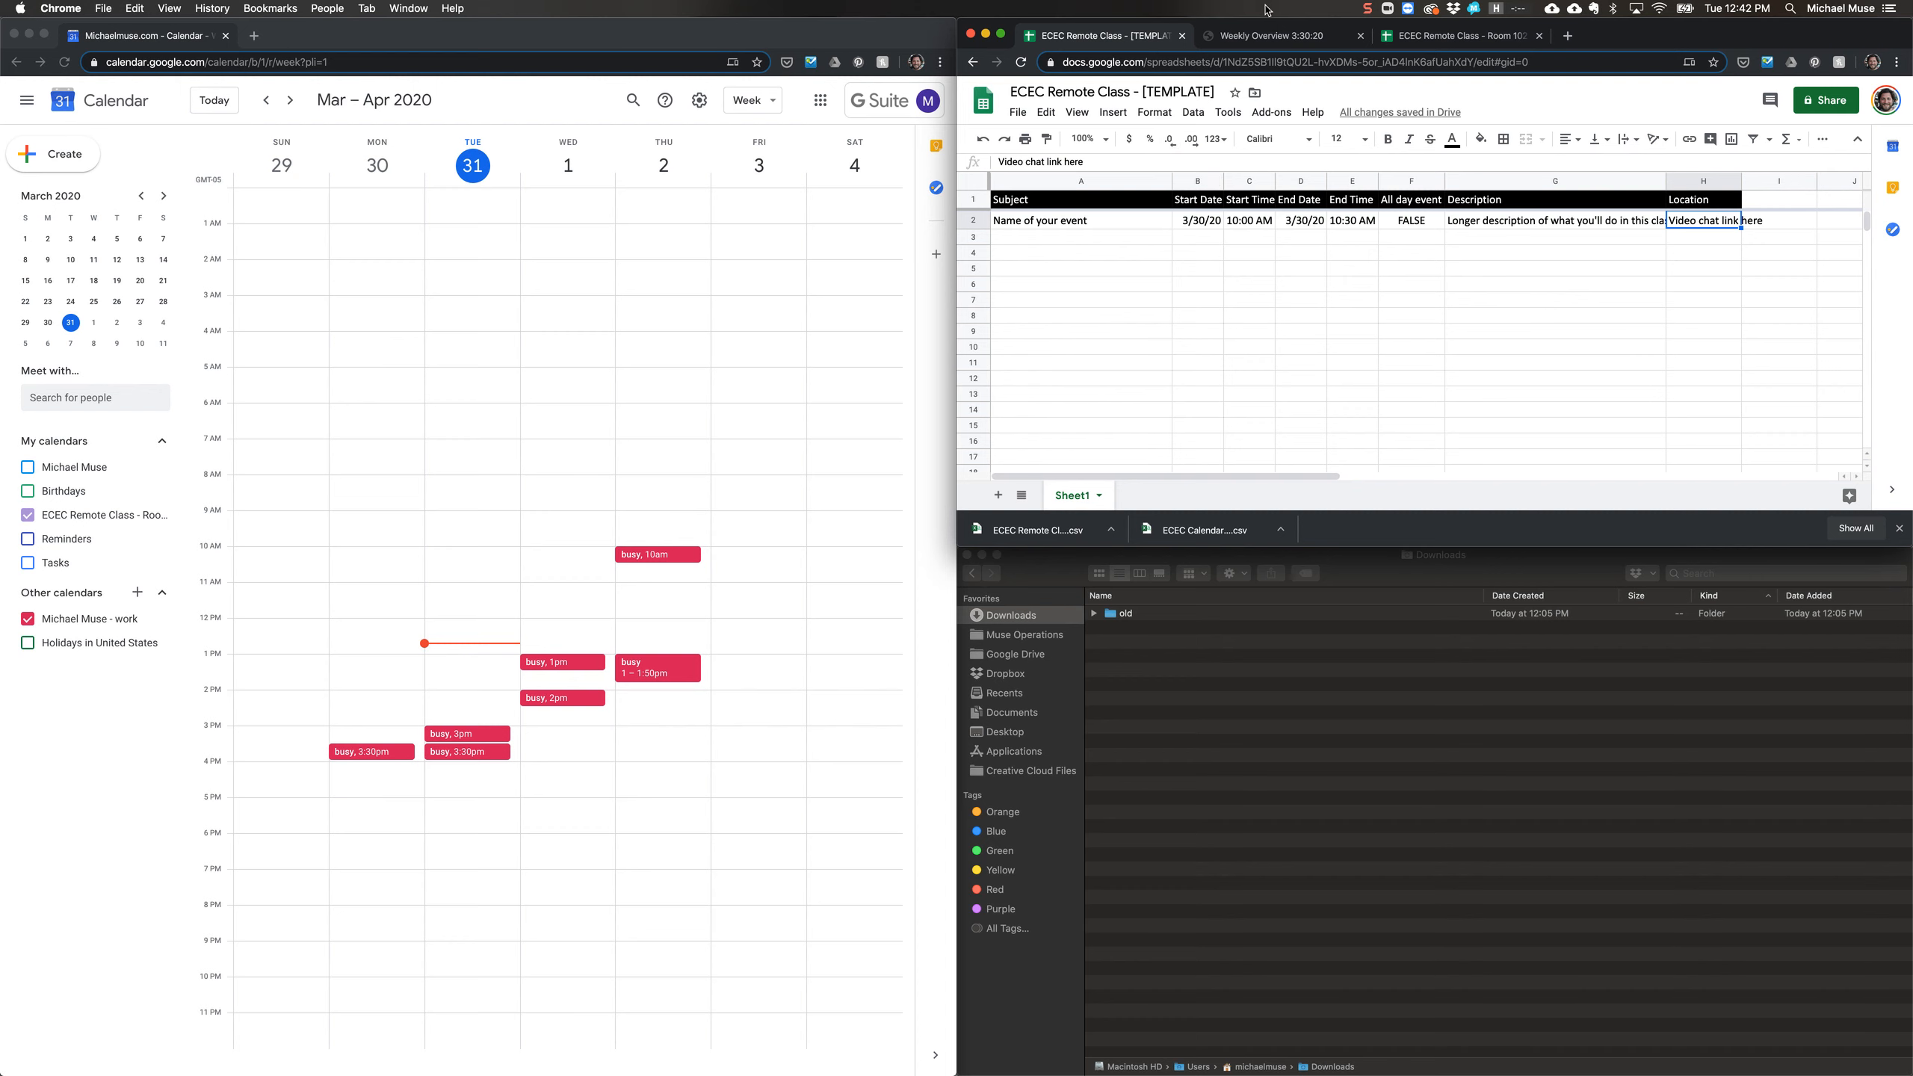
click(1304, 36)
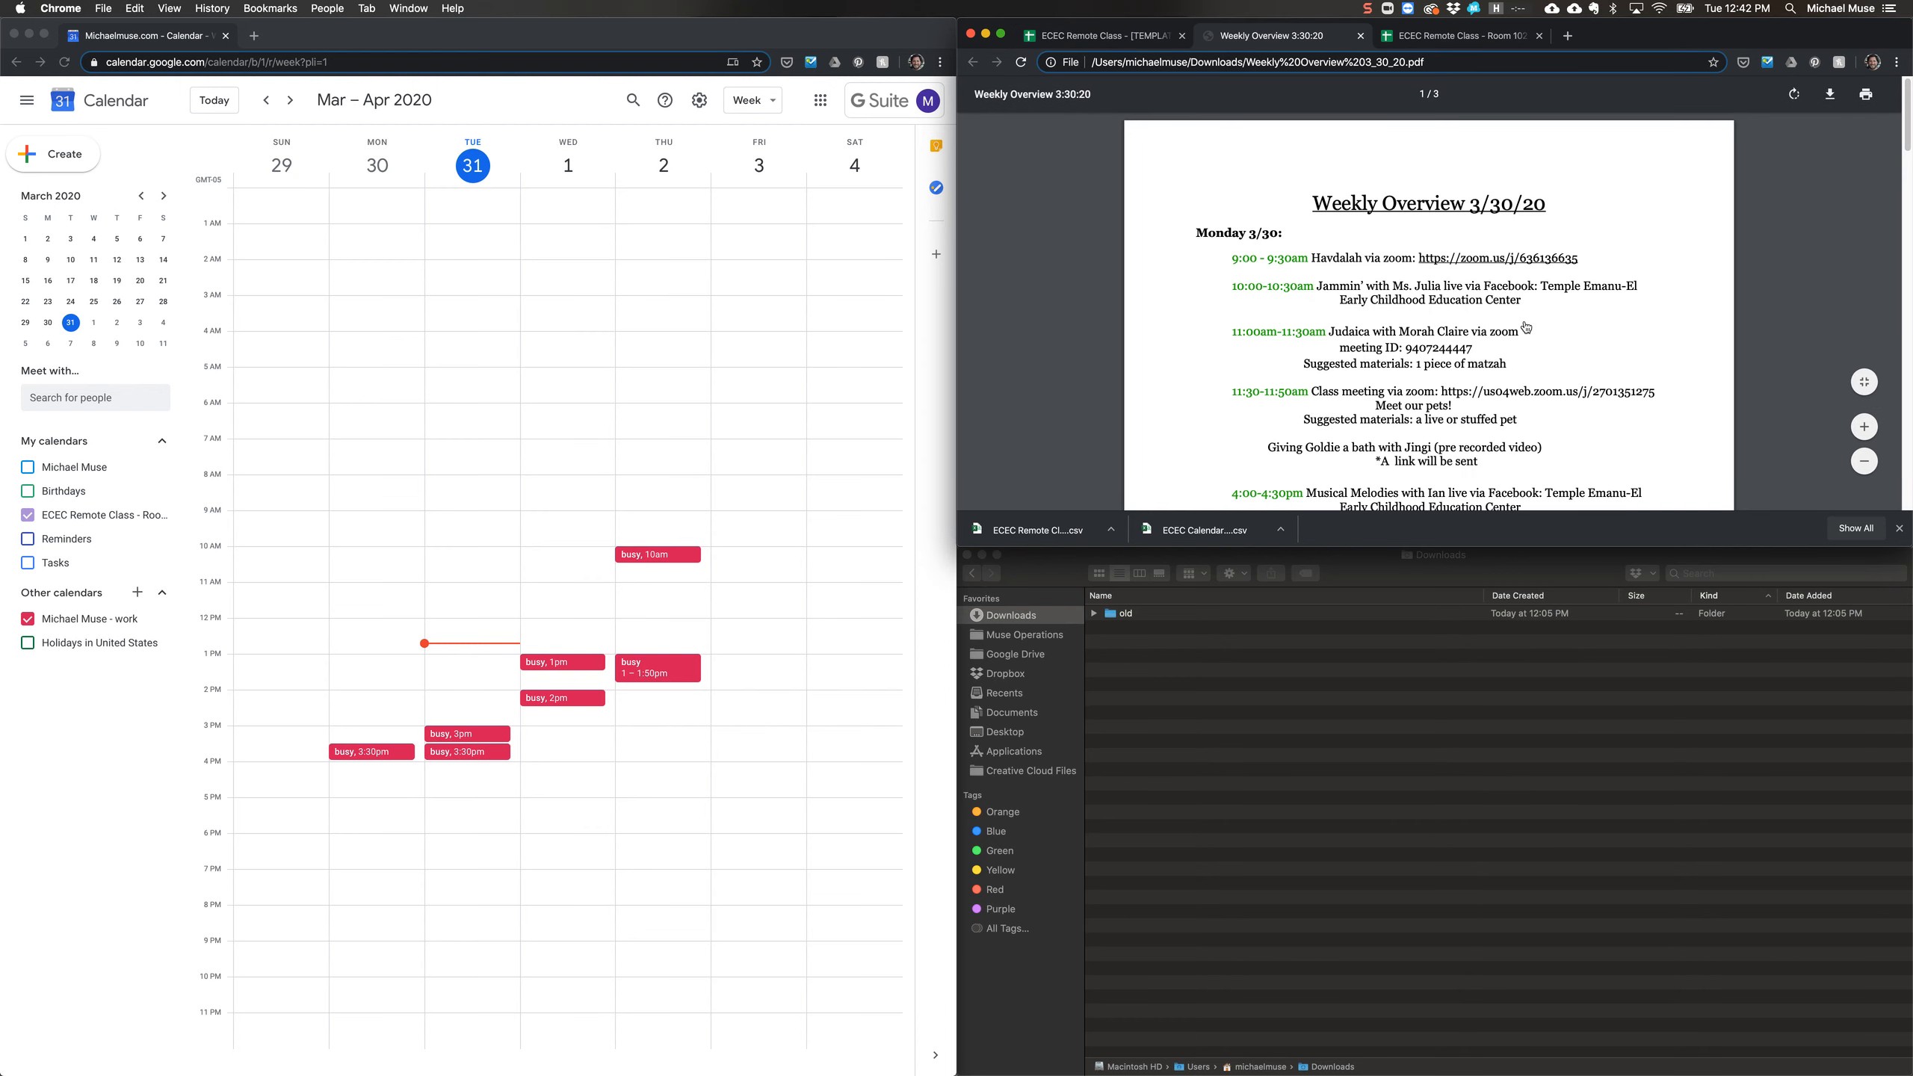
Download the ECEC Remote Class - Room 102 spreadsheet as comma-separated values and select the resulting file in the Downloads folder.
click(1480, 37)
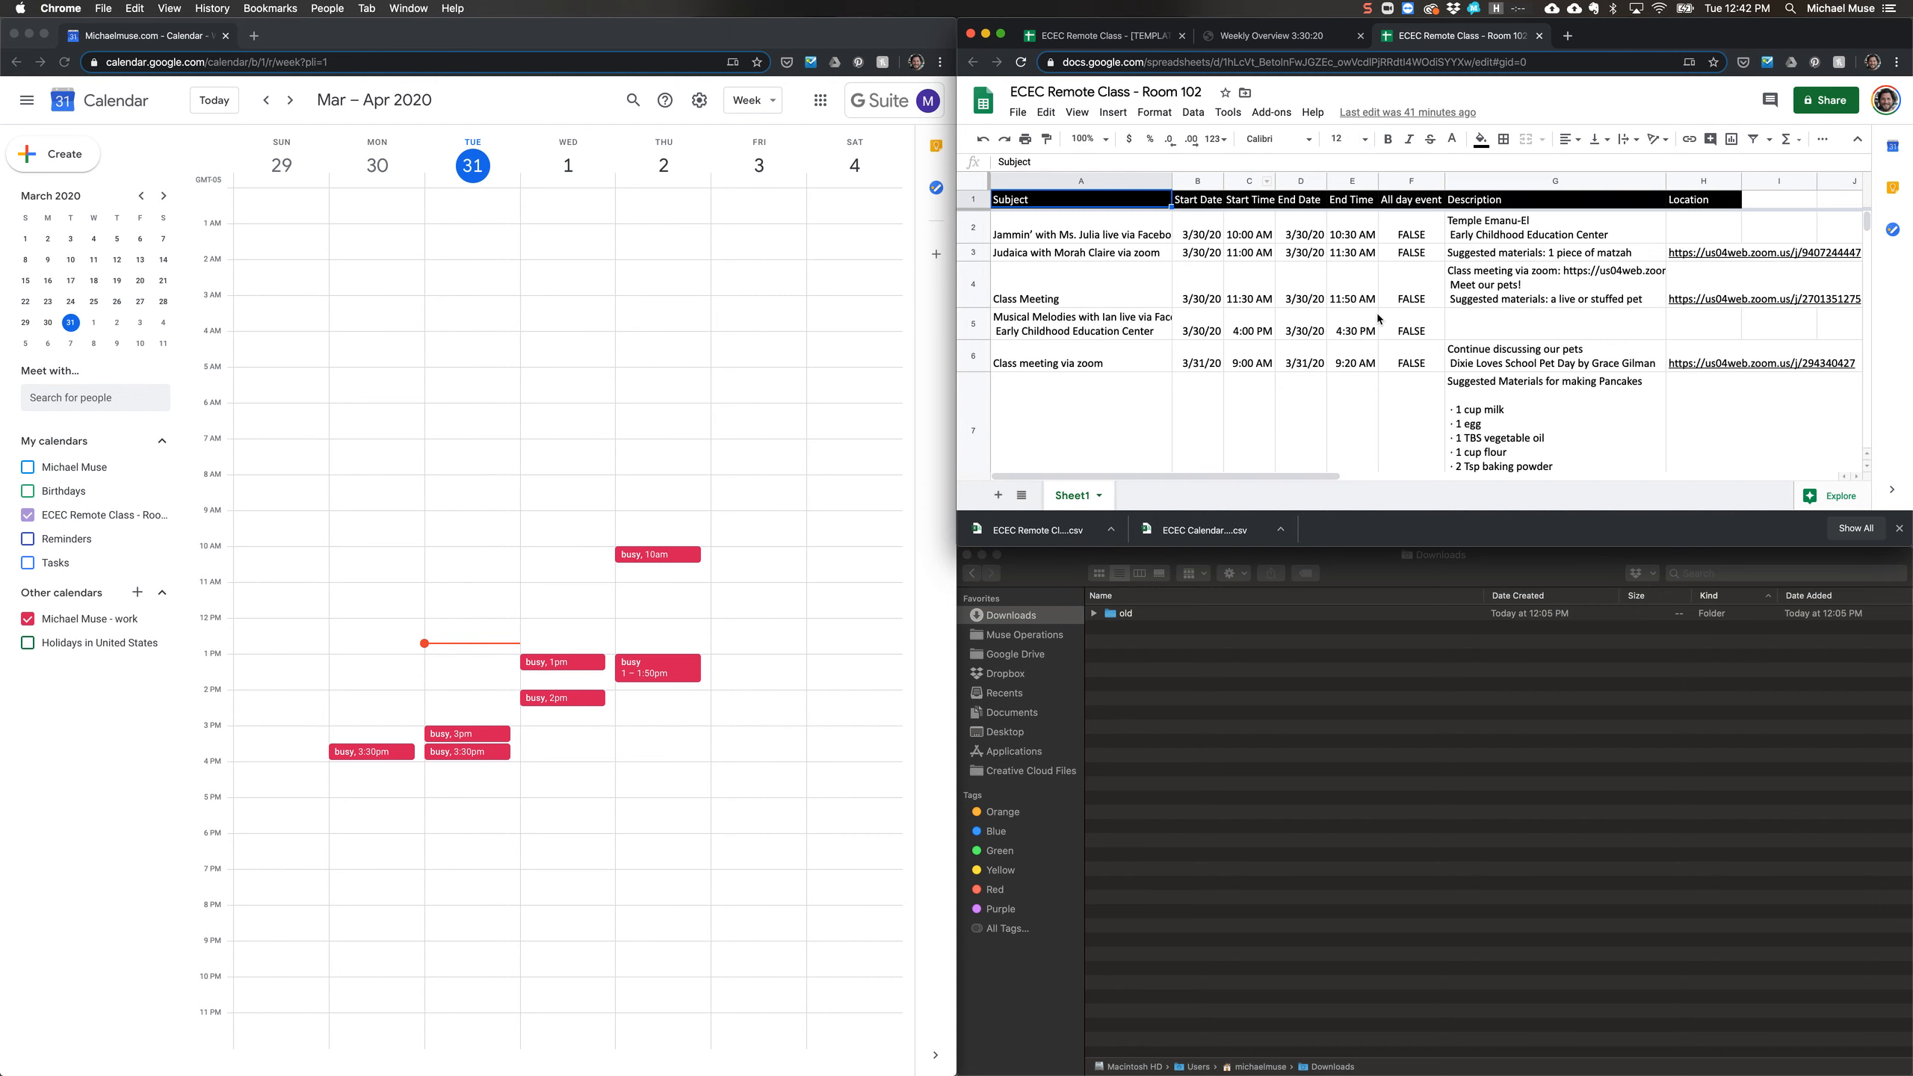
scroll(1460, 334, down, 3)
scroll(1159, 281, up, 5)
click(1017, 114)
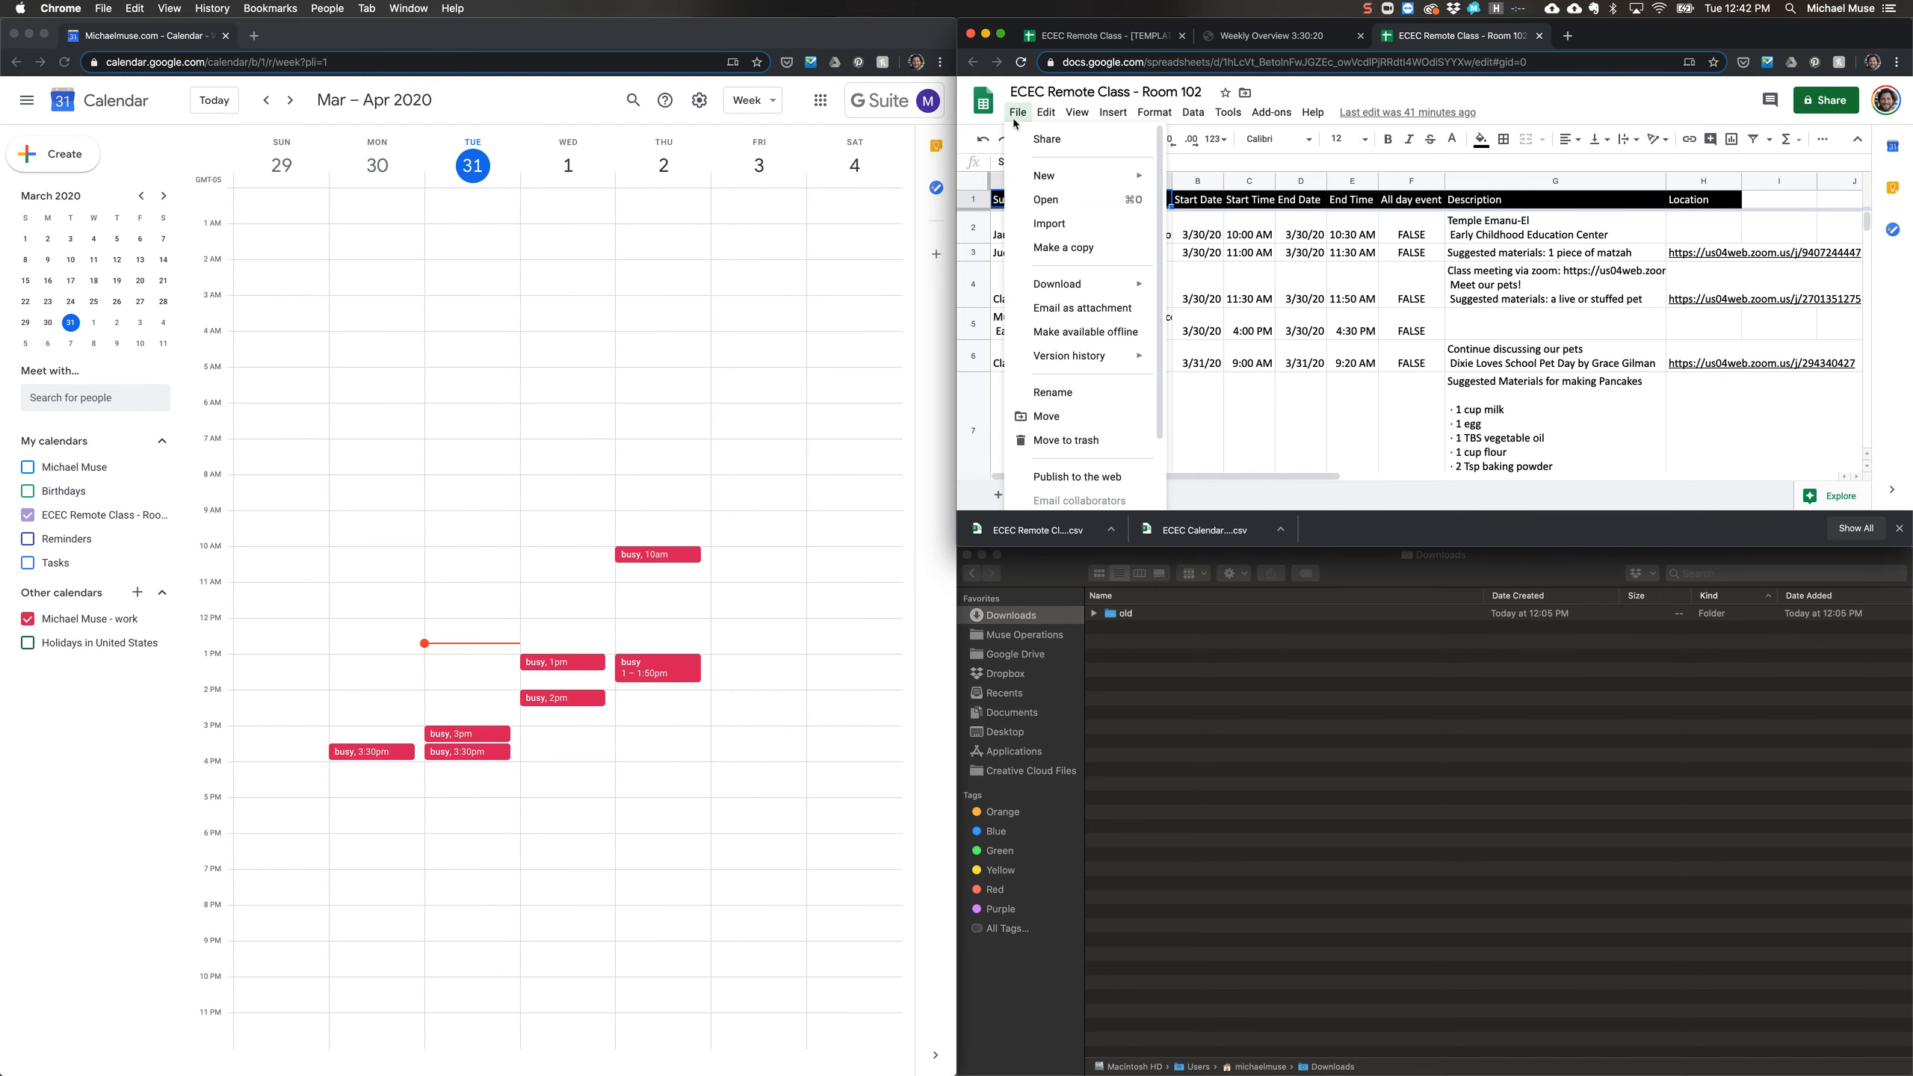
mouse_move(1082, 282)
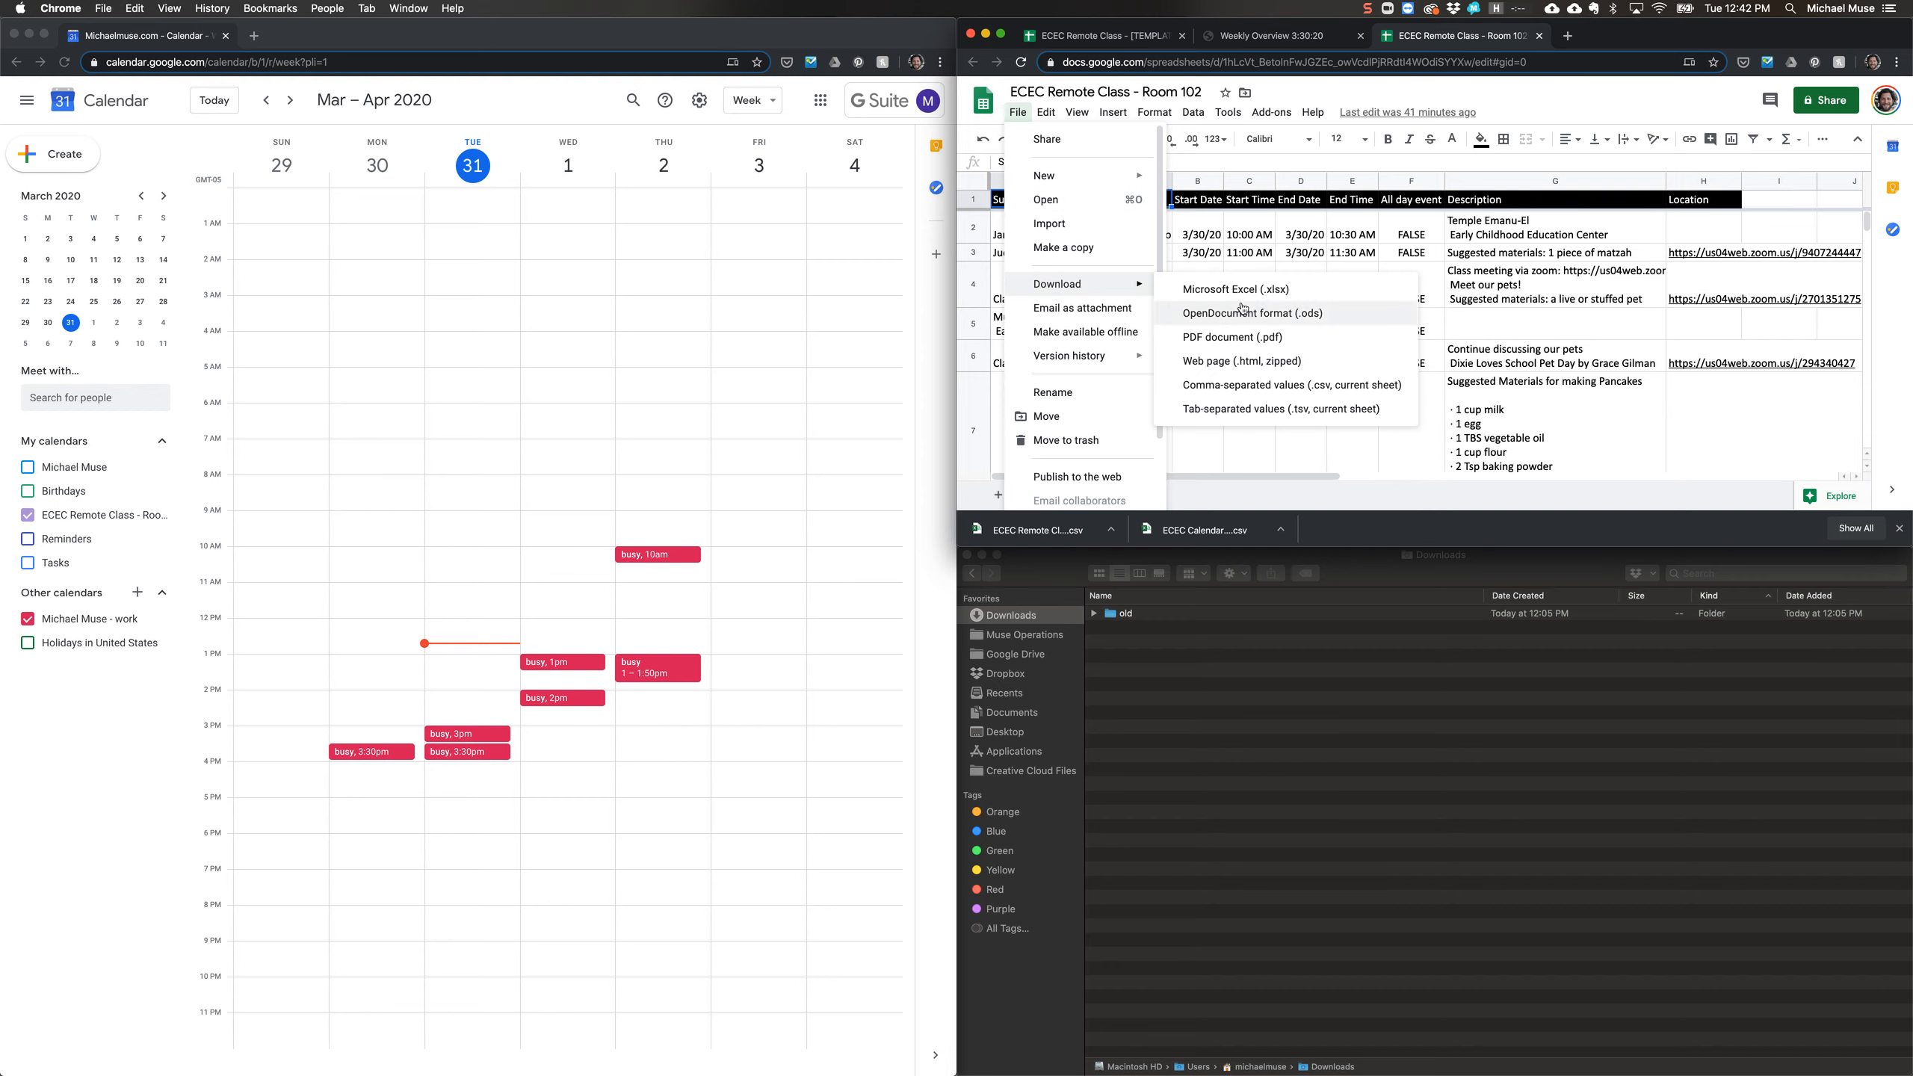
click(1326, 385)
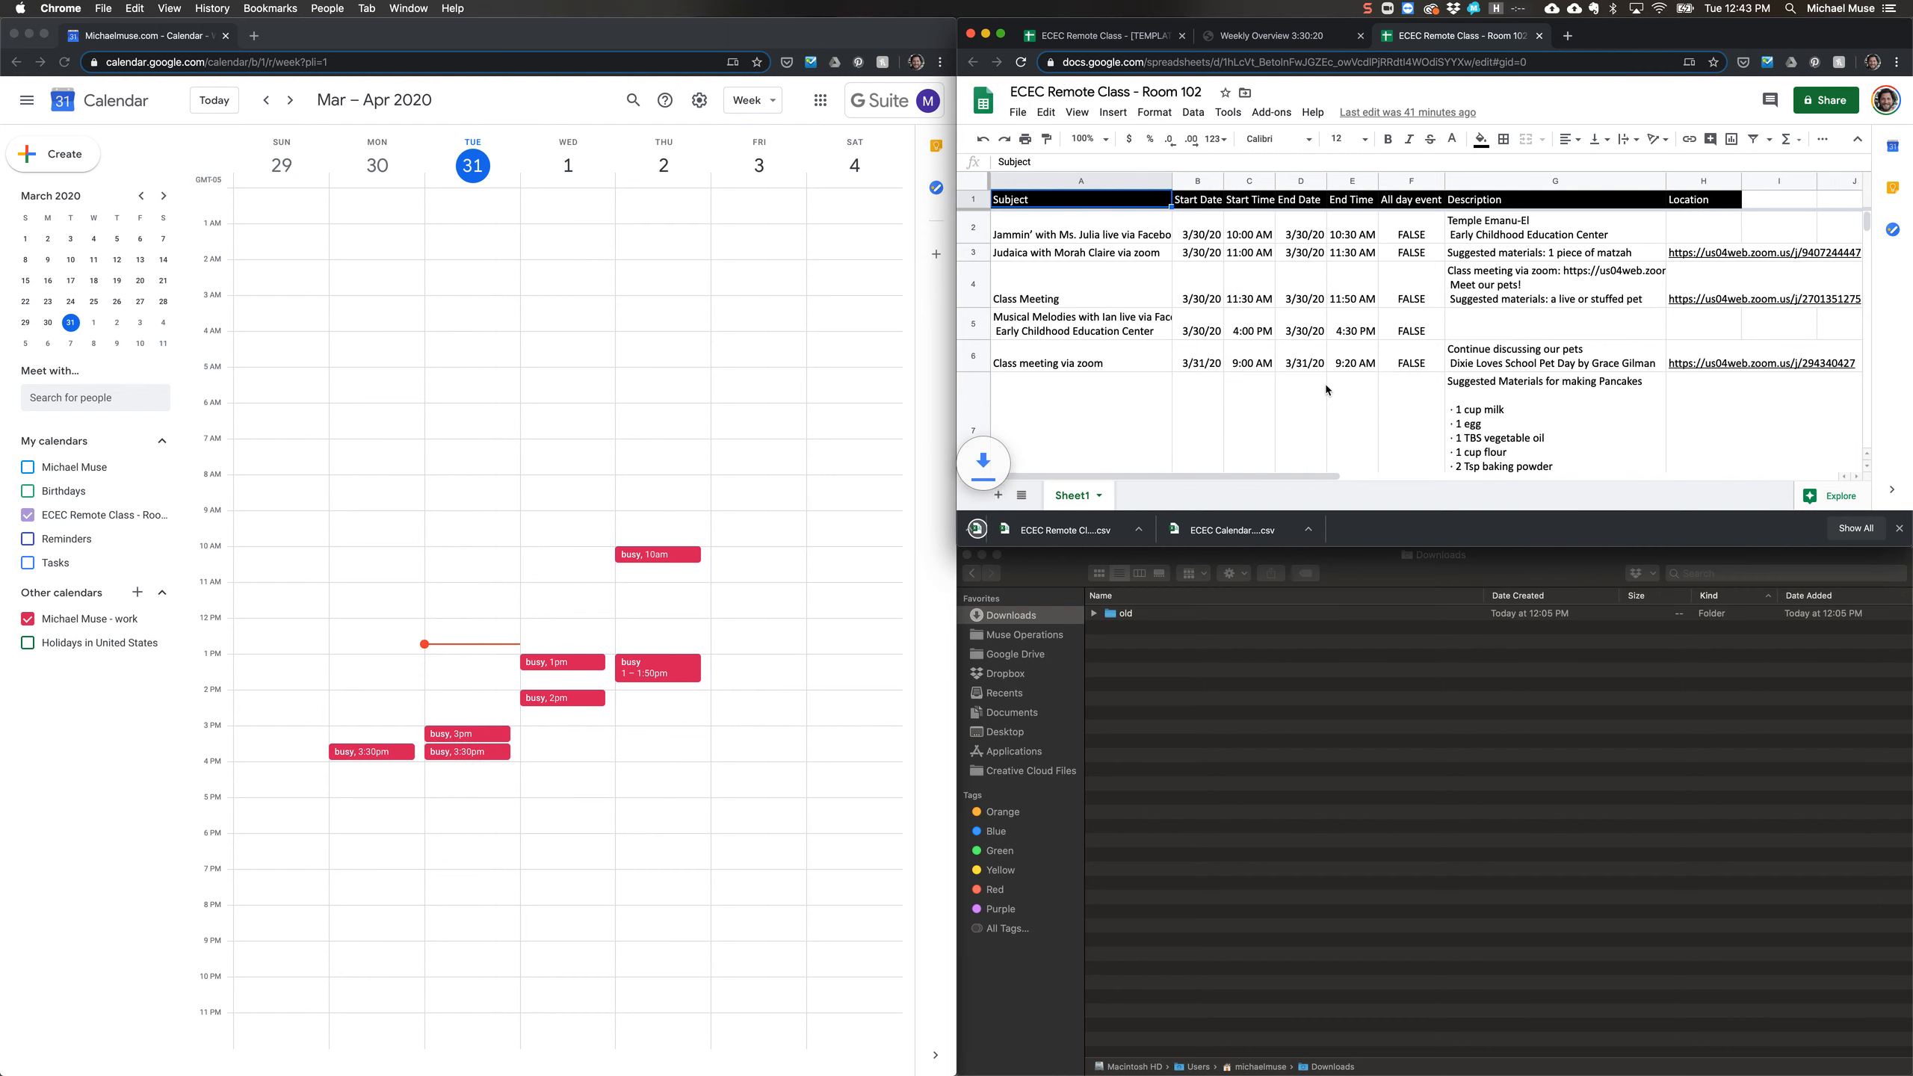
click(1263, 676)
click(1260, 628)
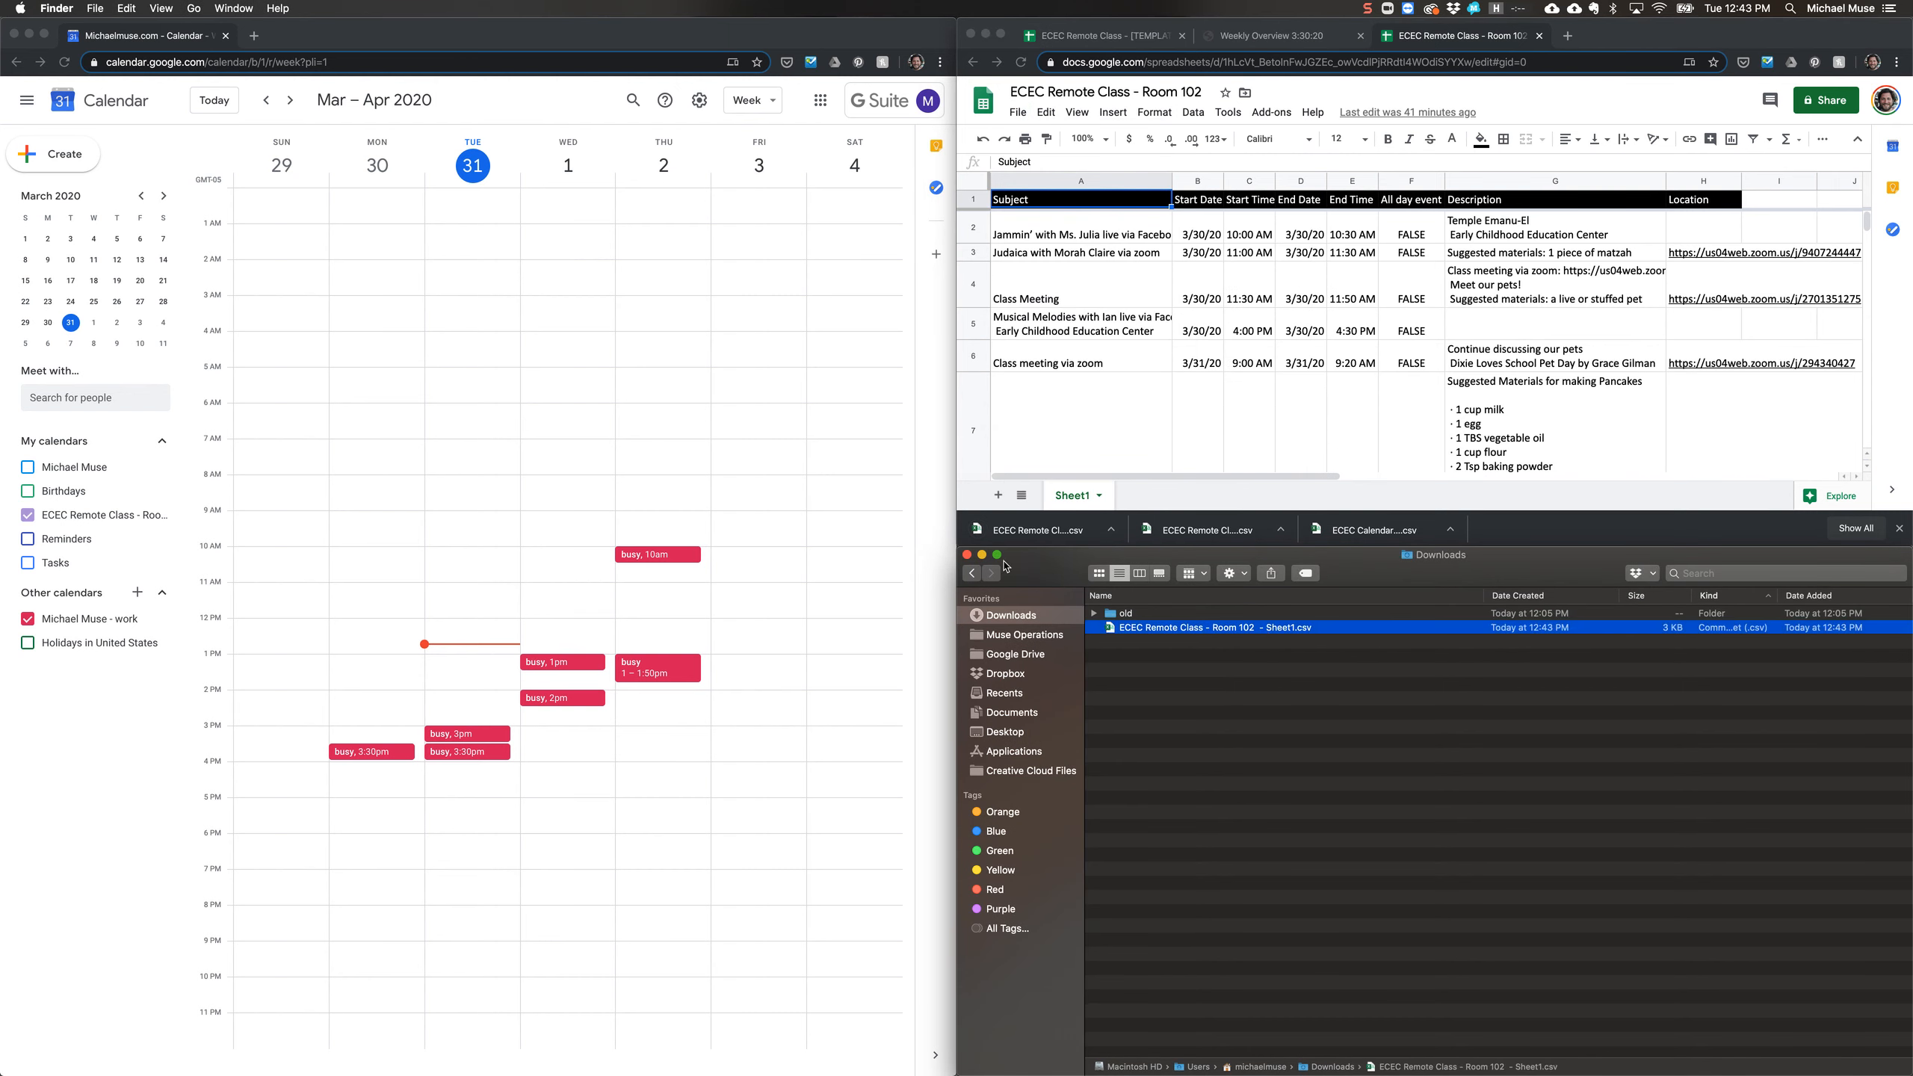
Open the calendar import settings and choose ECEC Remote Class - Room 102 as the calendar that receives the events.
click(161, 521)
click(163, 520)
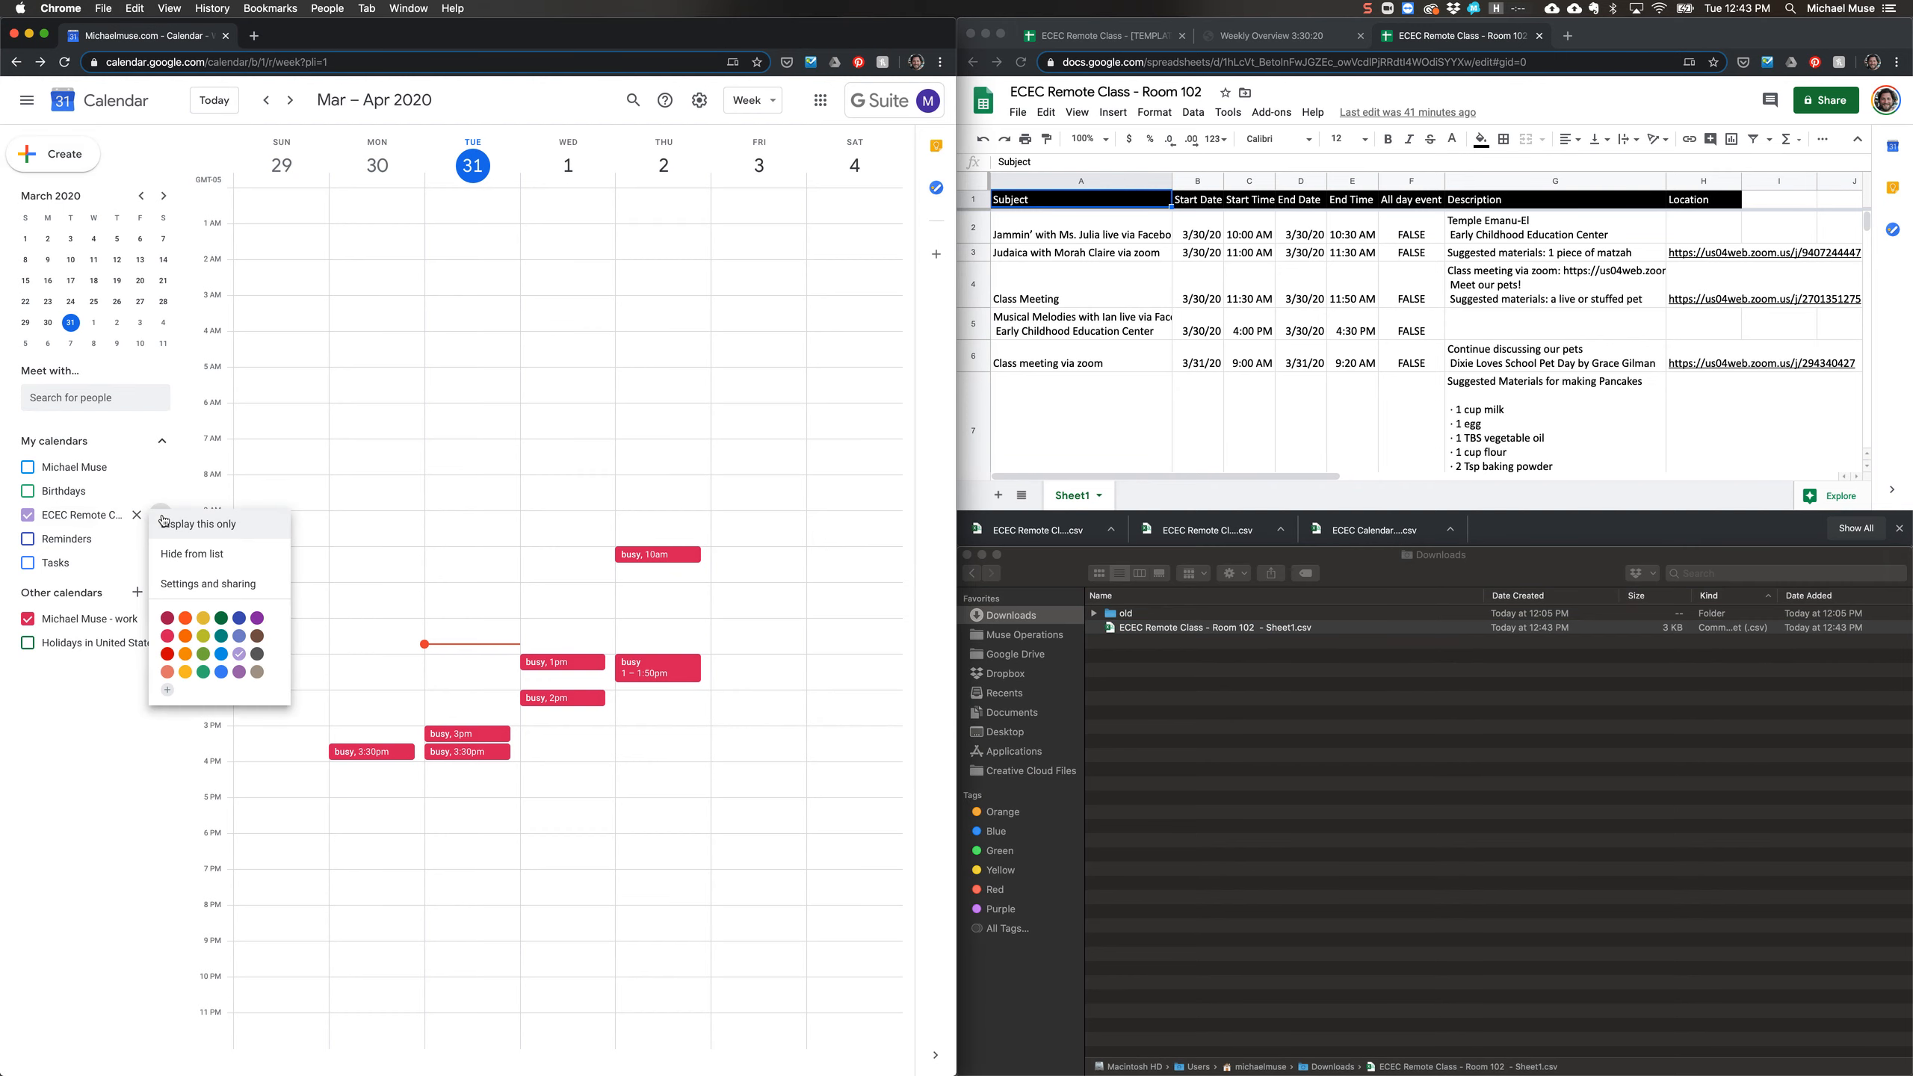
click(198, 585)
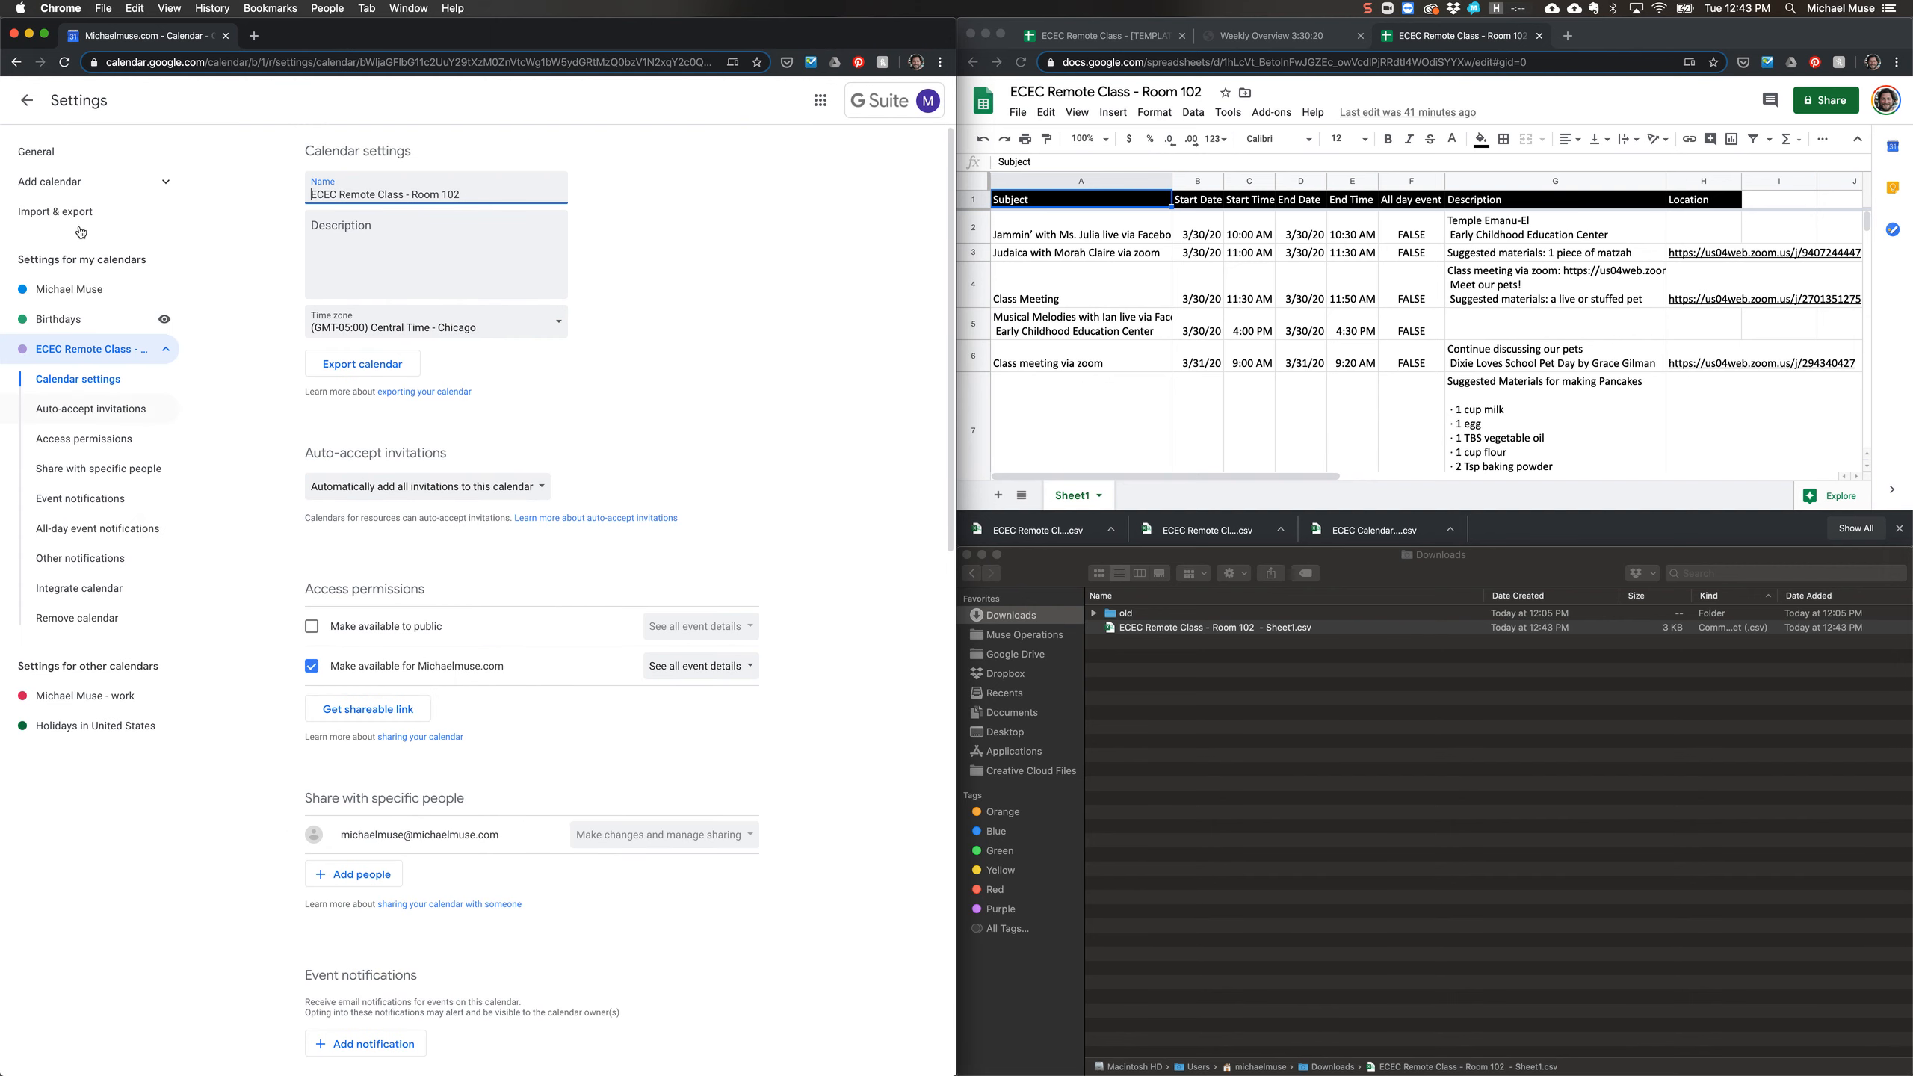
click(79, 219)
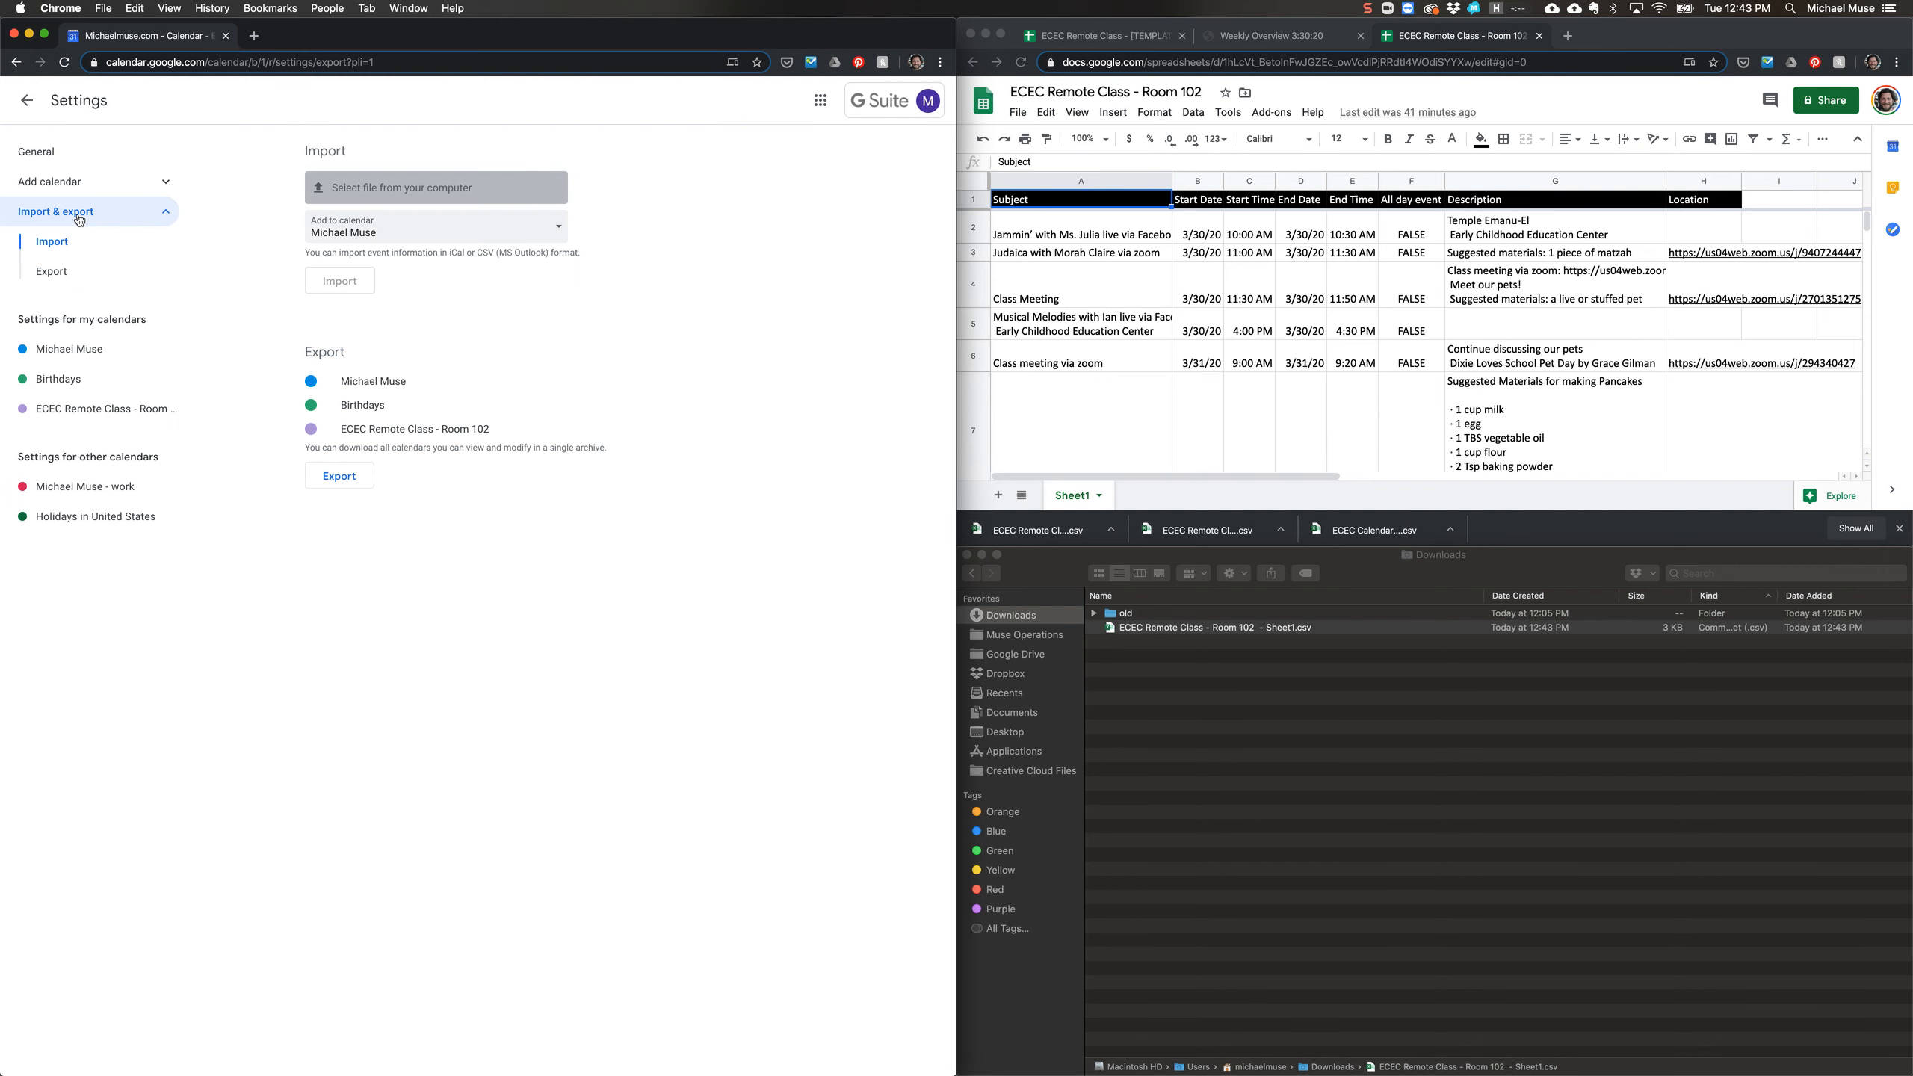
click(411, 231)
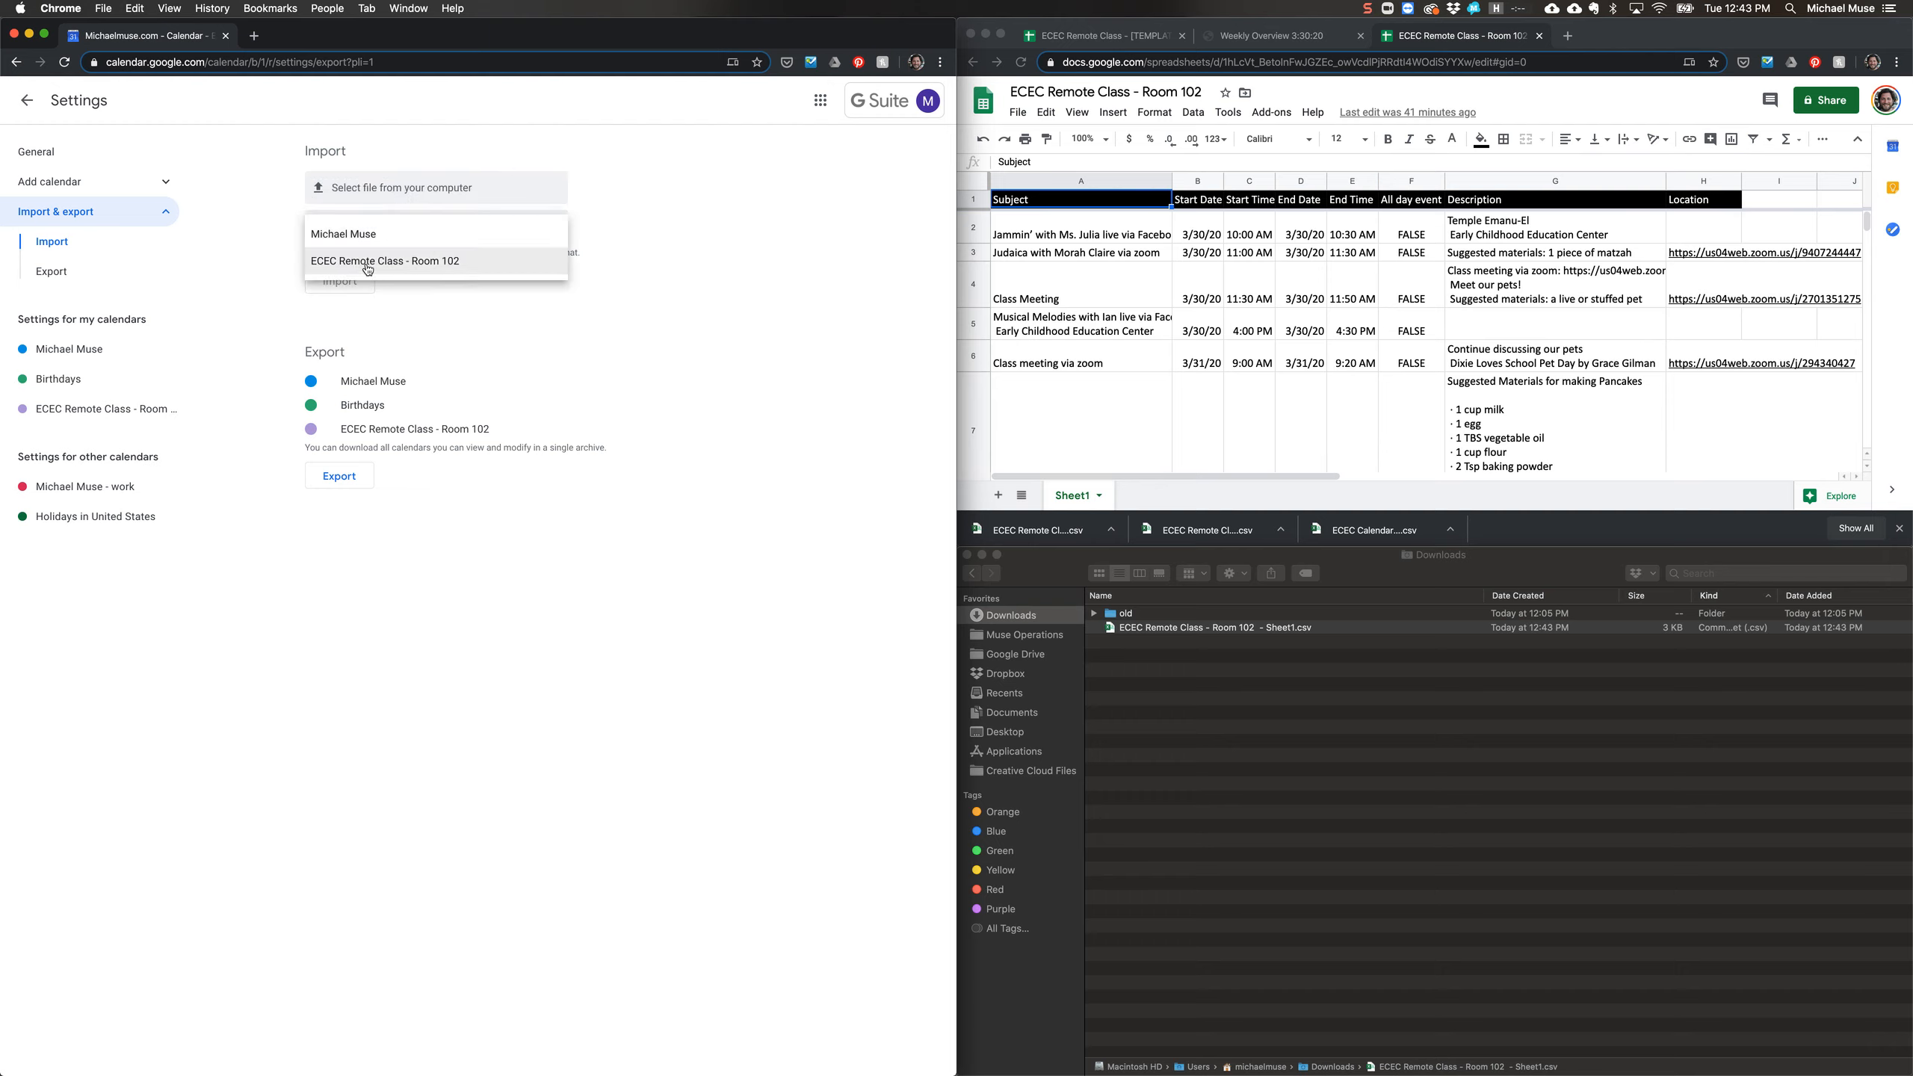
click(413, 262)
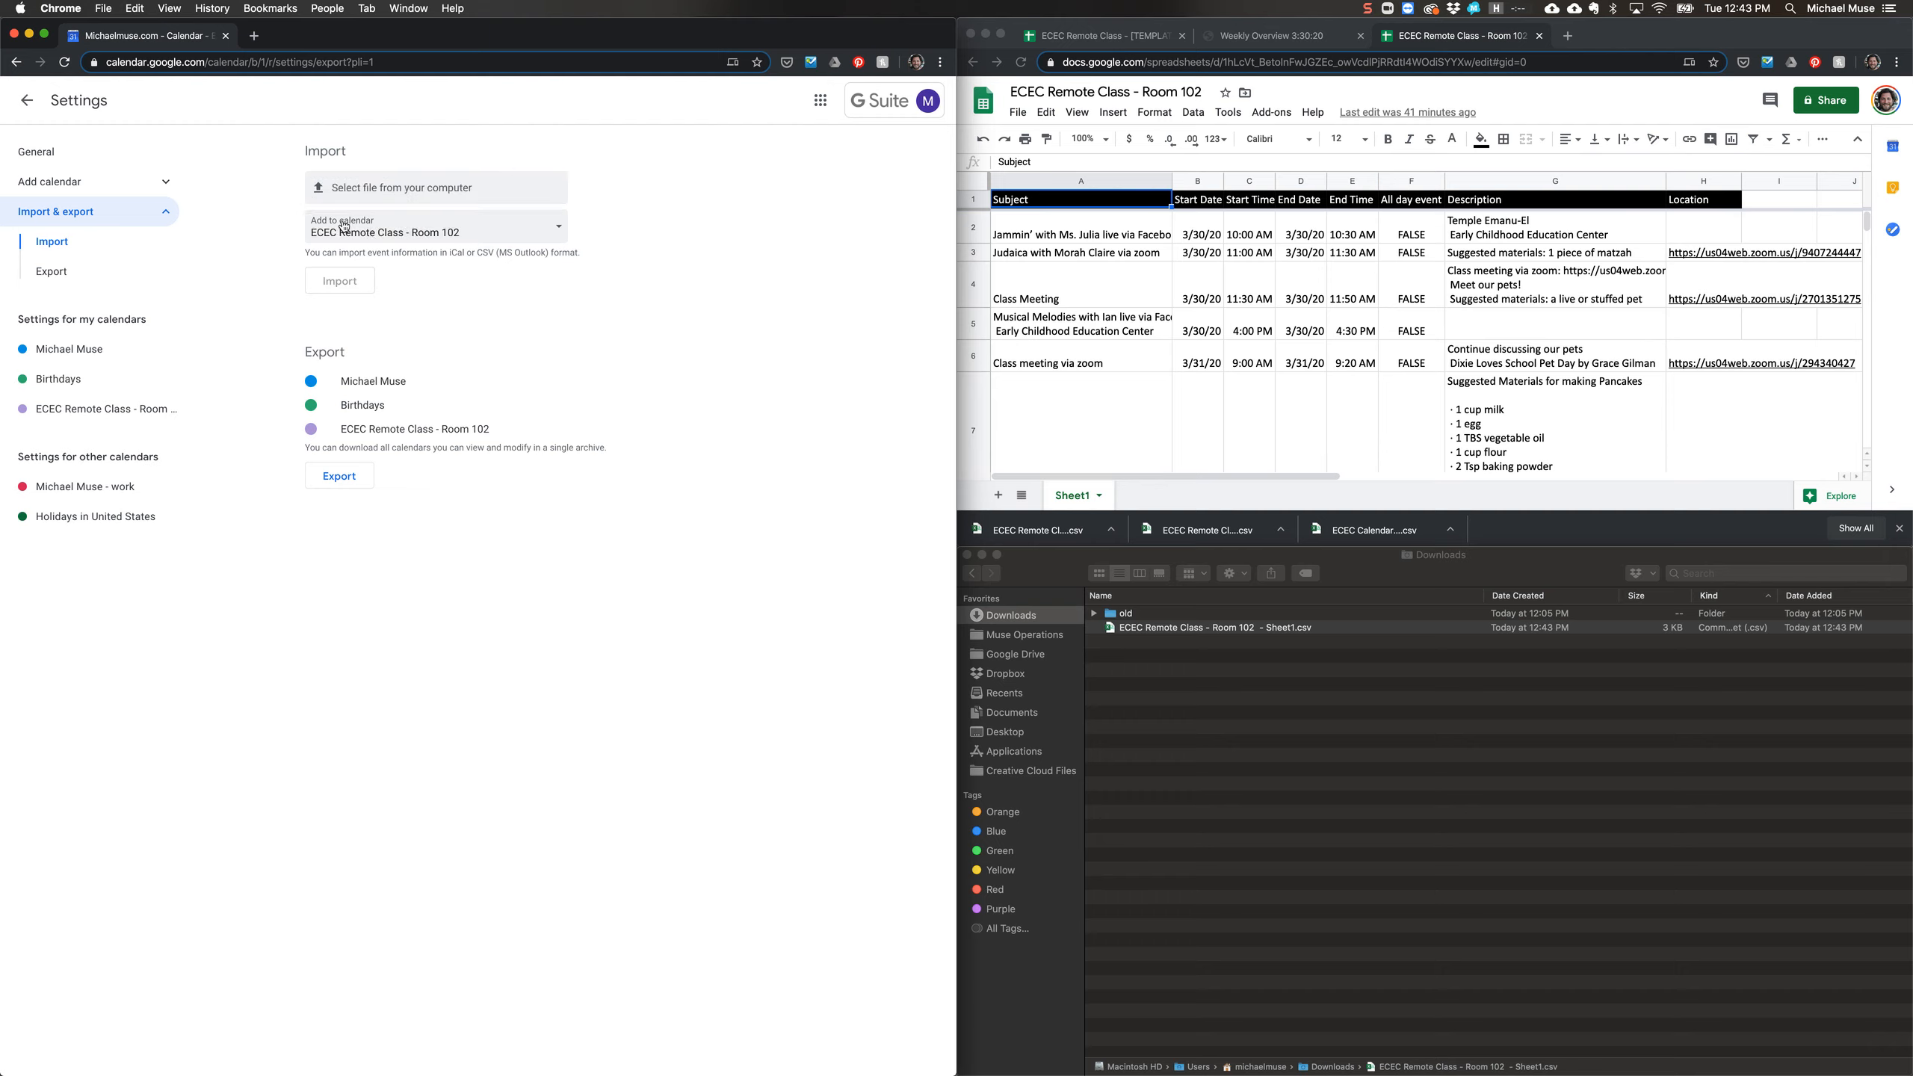
Import the events from "ECEC Remote Class - Room 102 - Sheet1.csv", return to the week view and reload it.
click(438, 197)
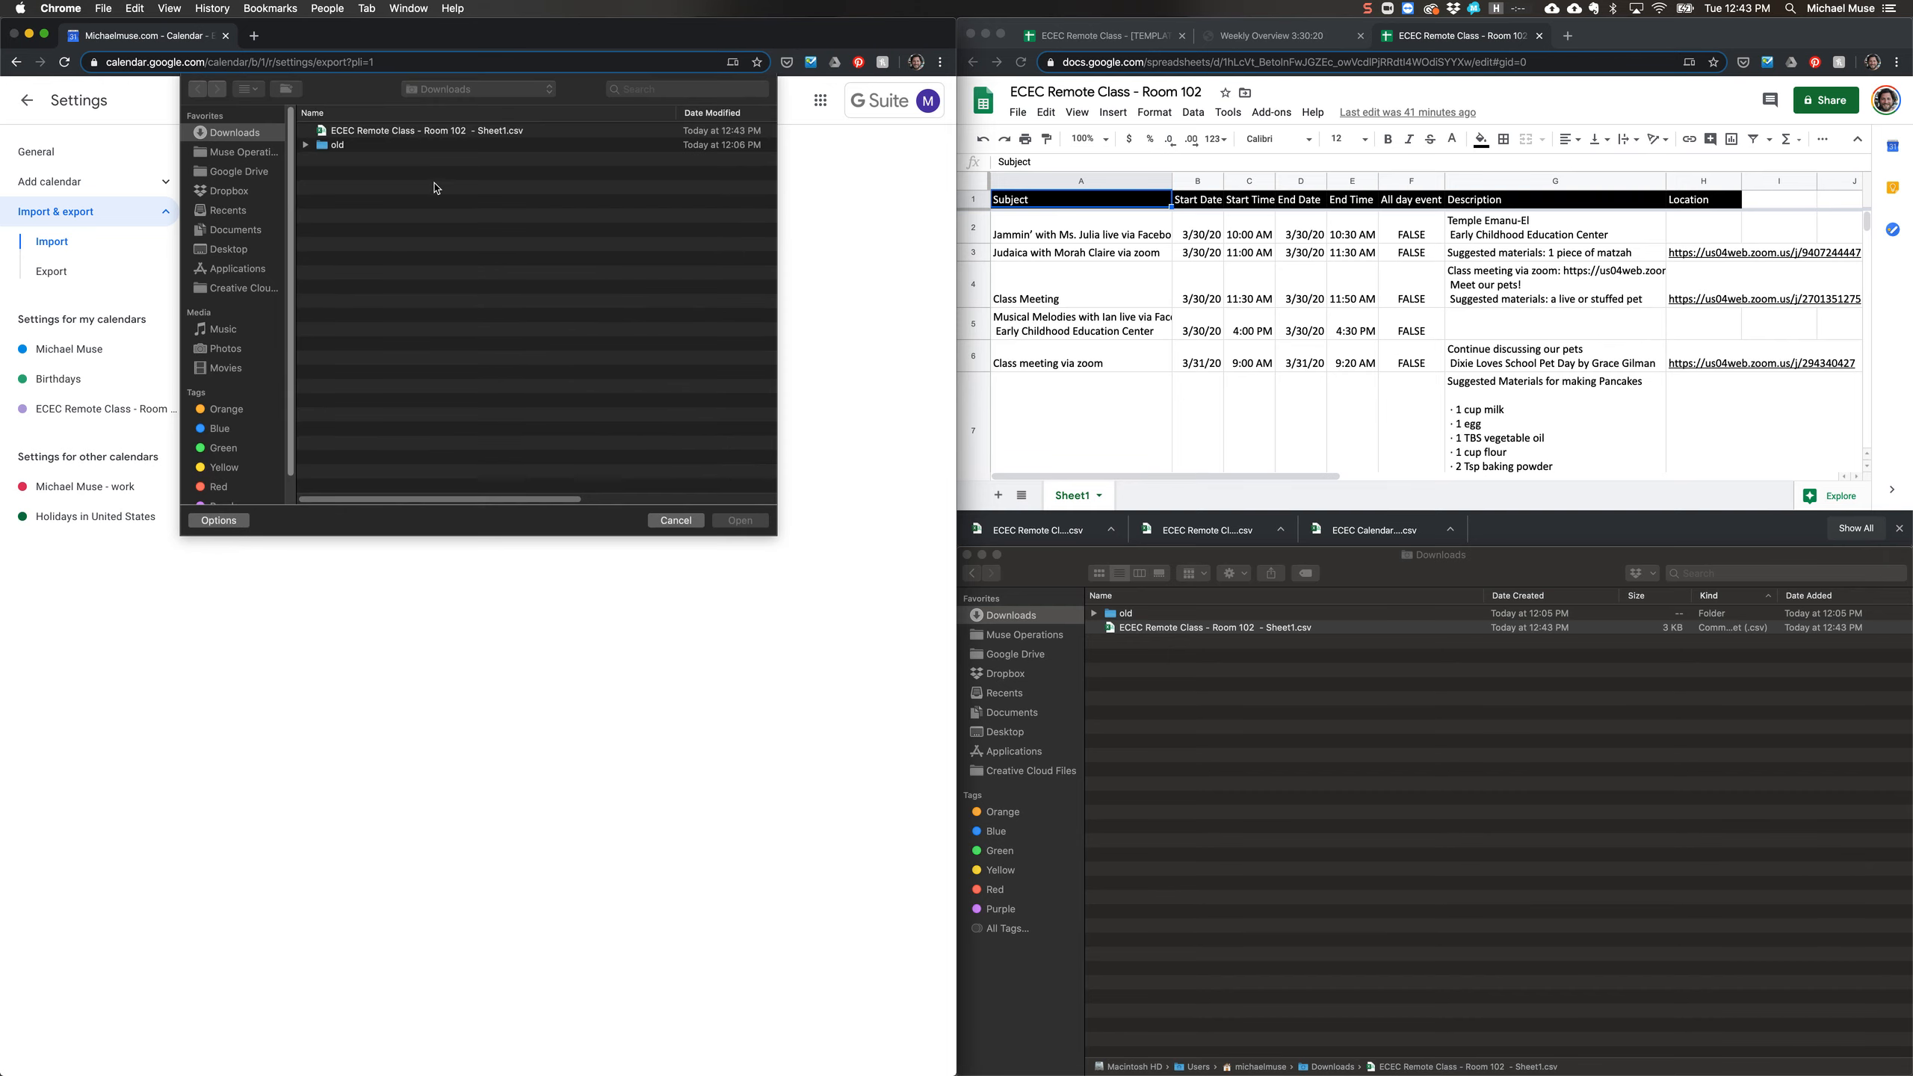
click(411, 132)
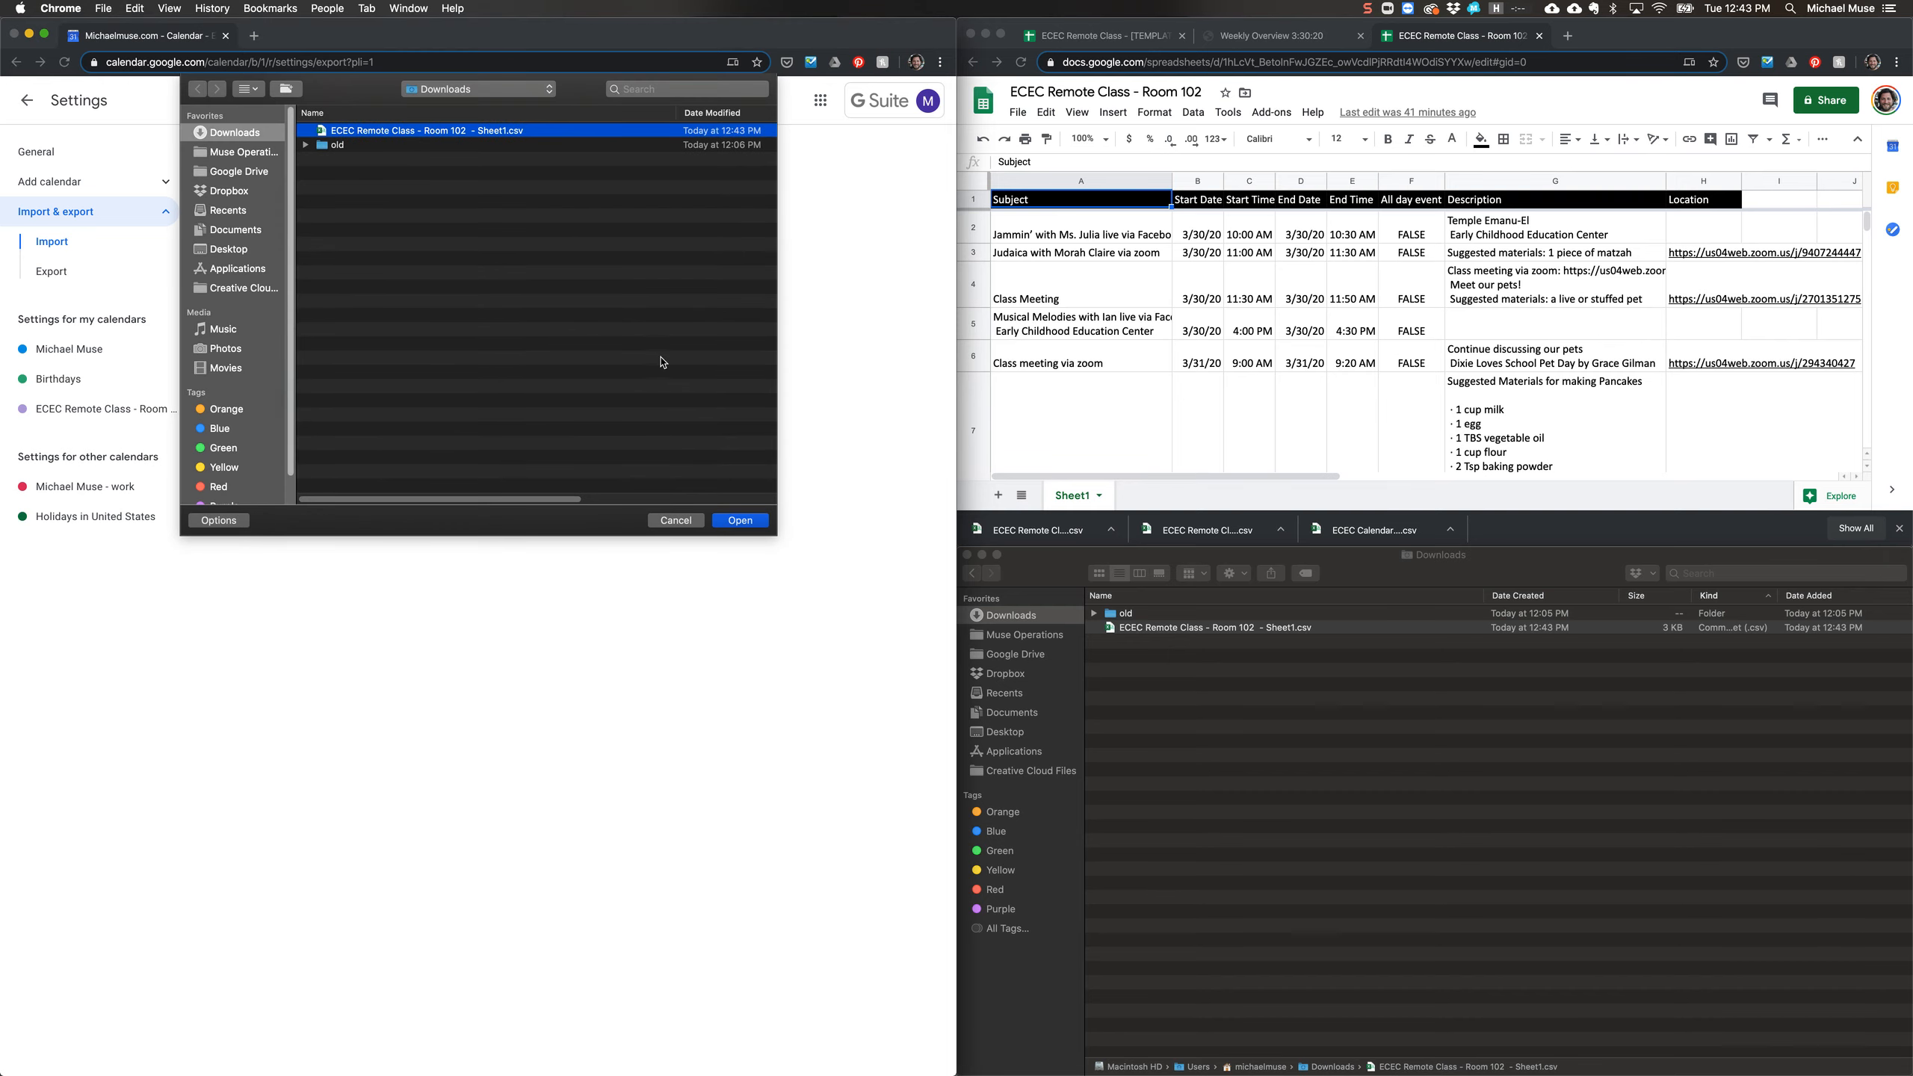
click(739, 521)
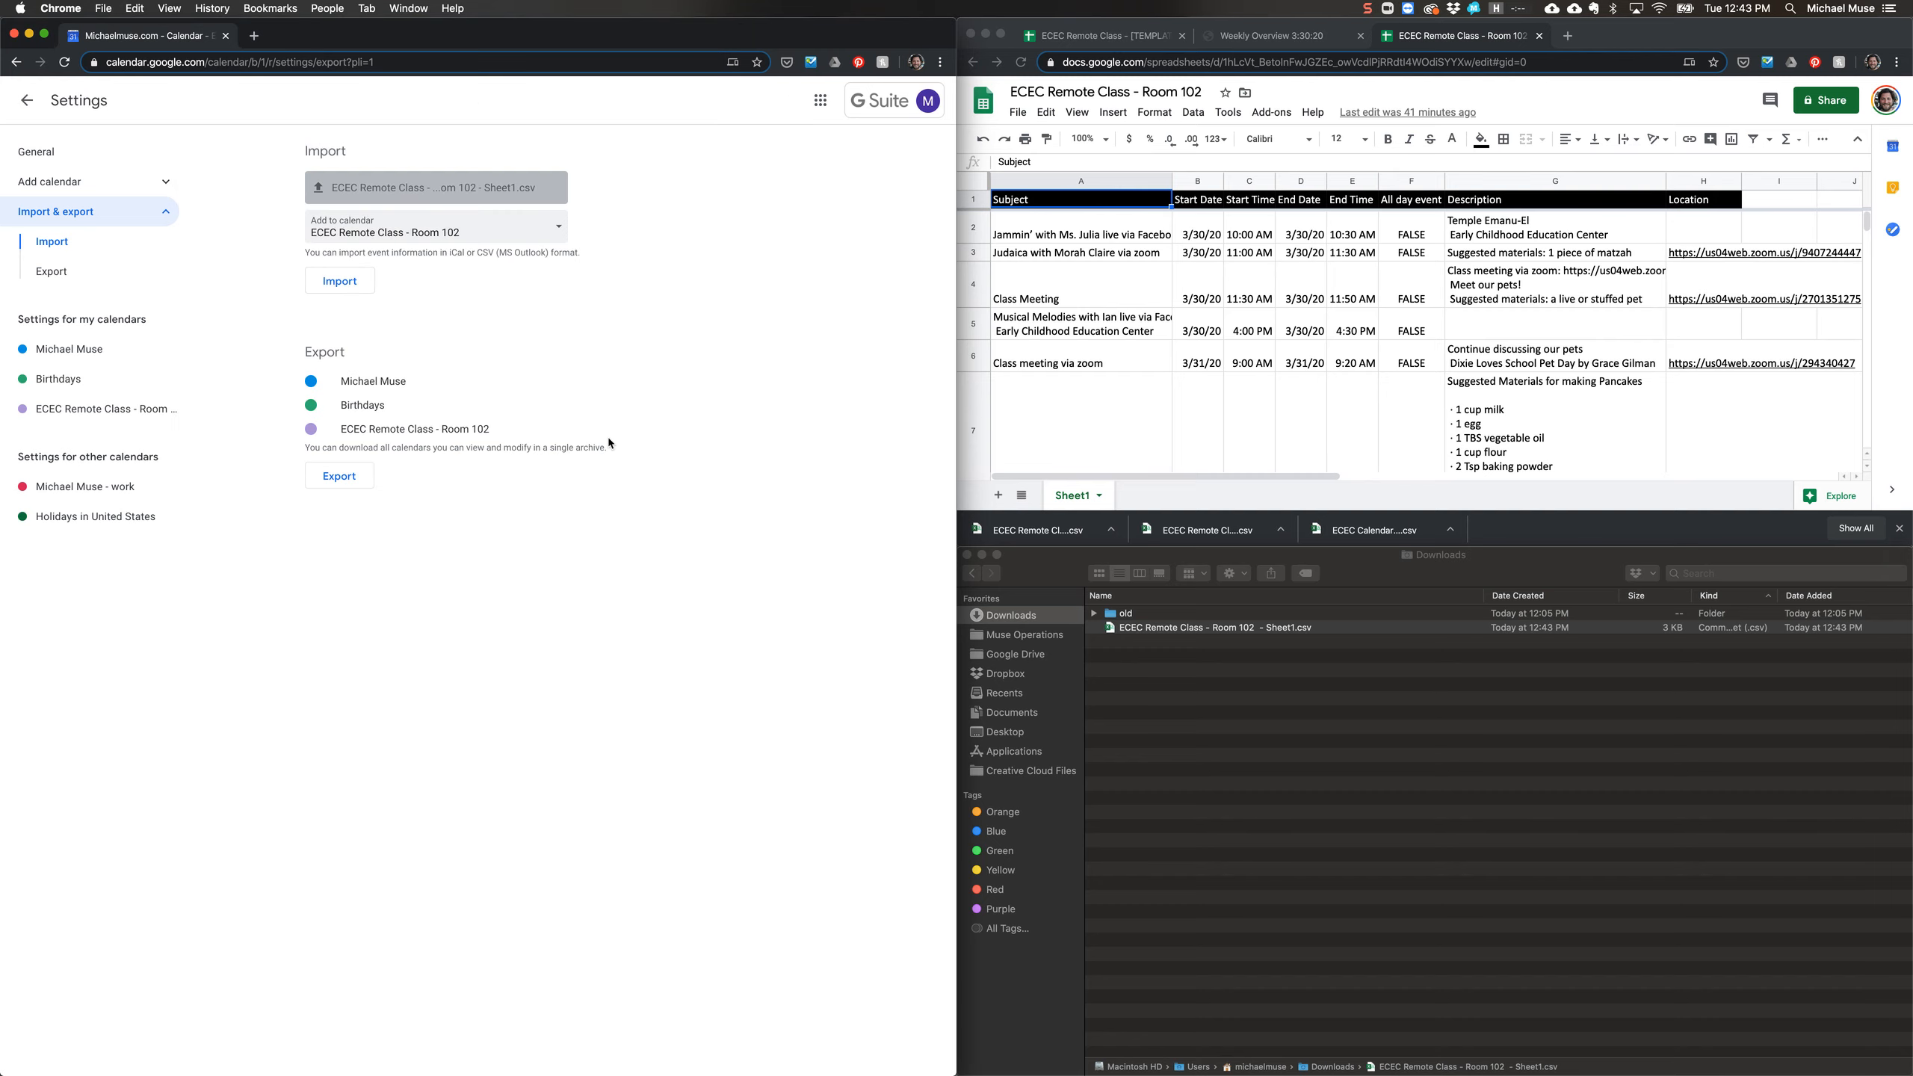
click(350, 284)
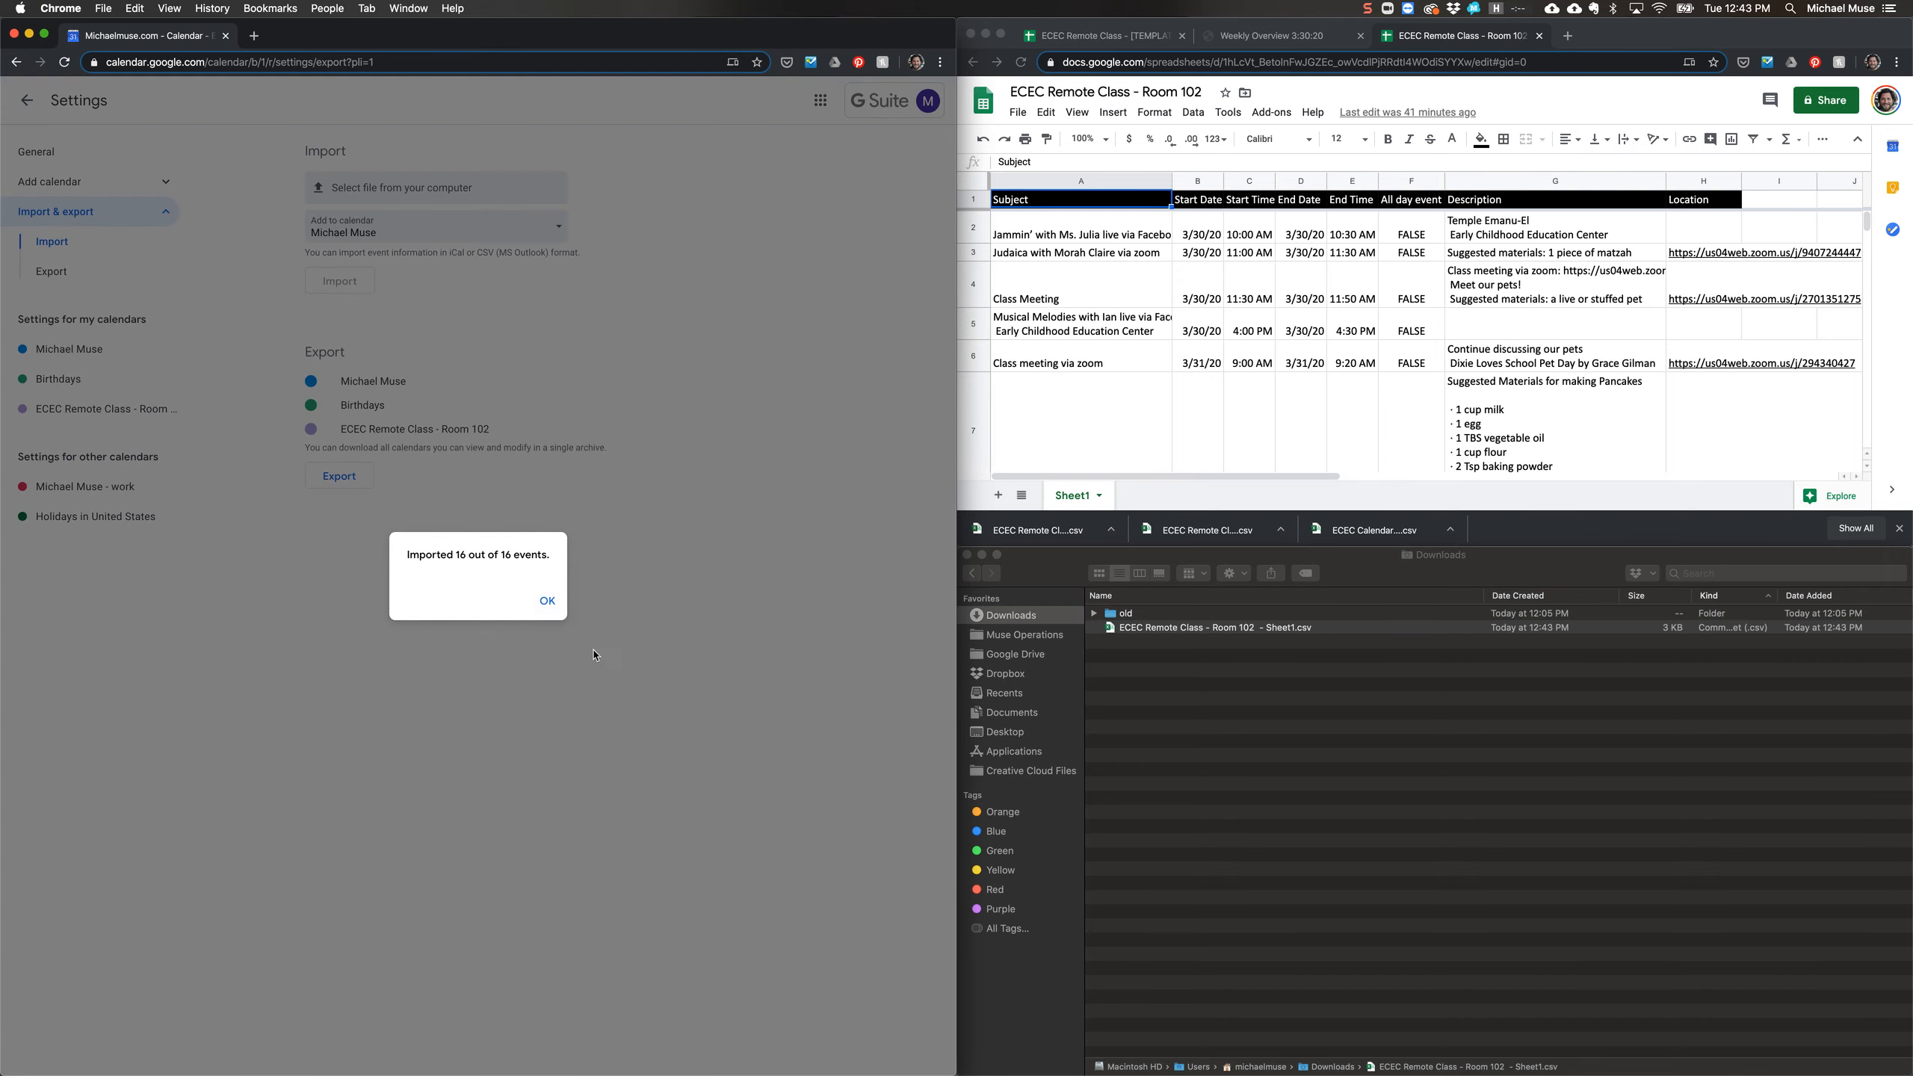
click(547, 602)
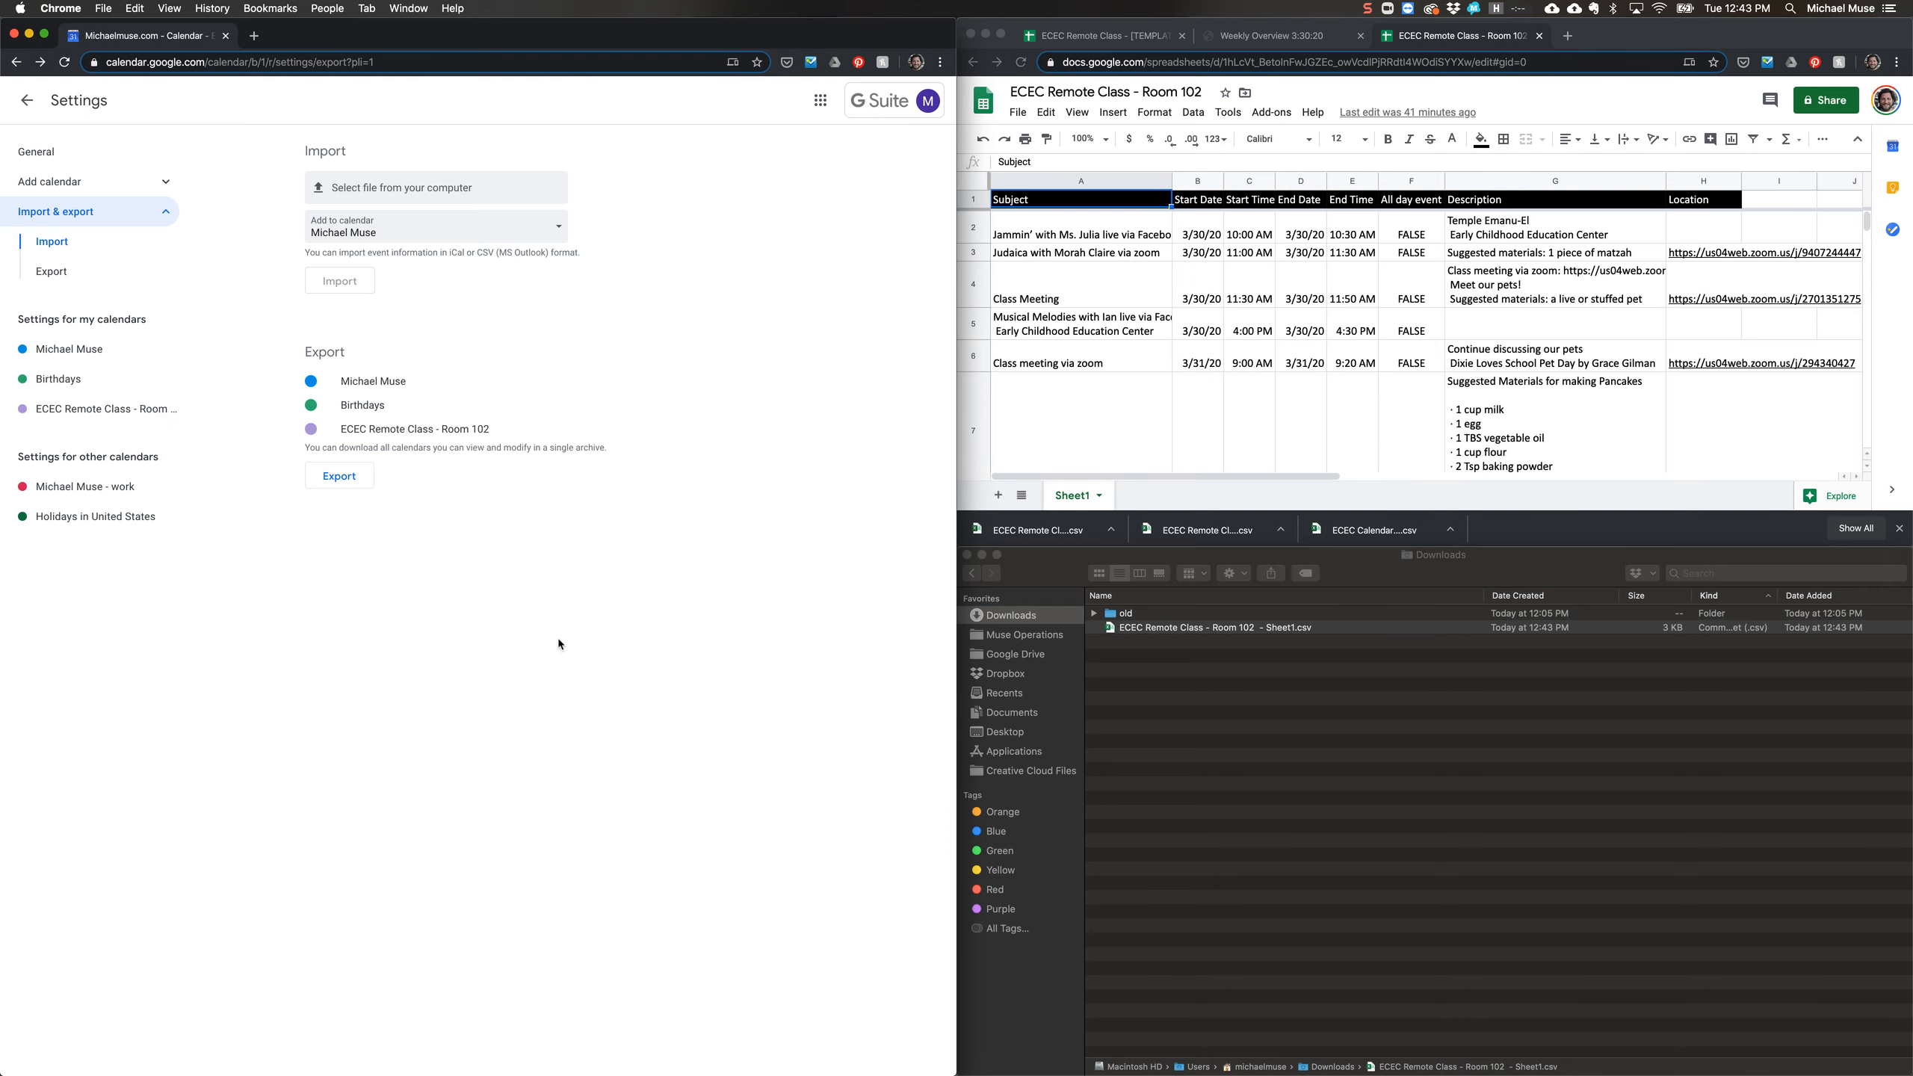
click(26, 100)
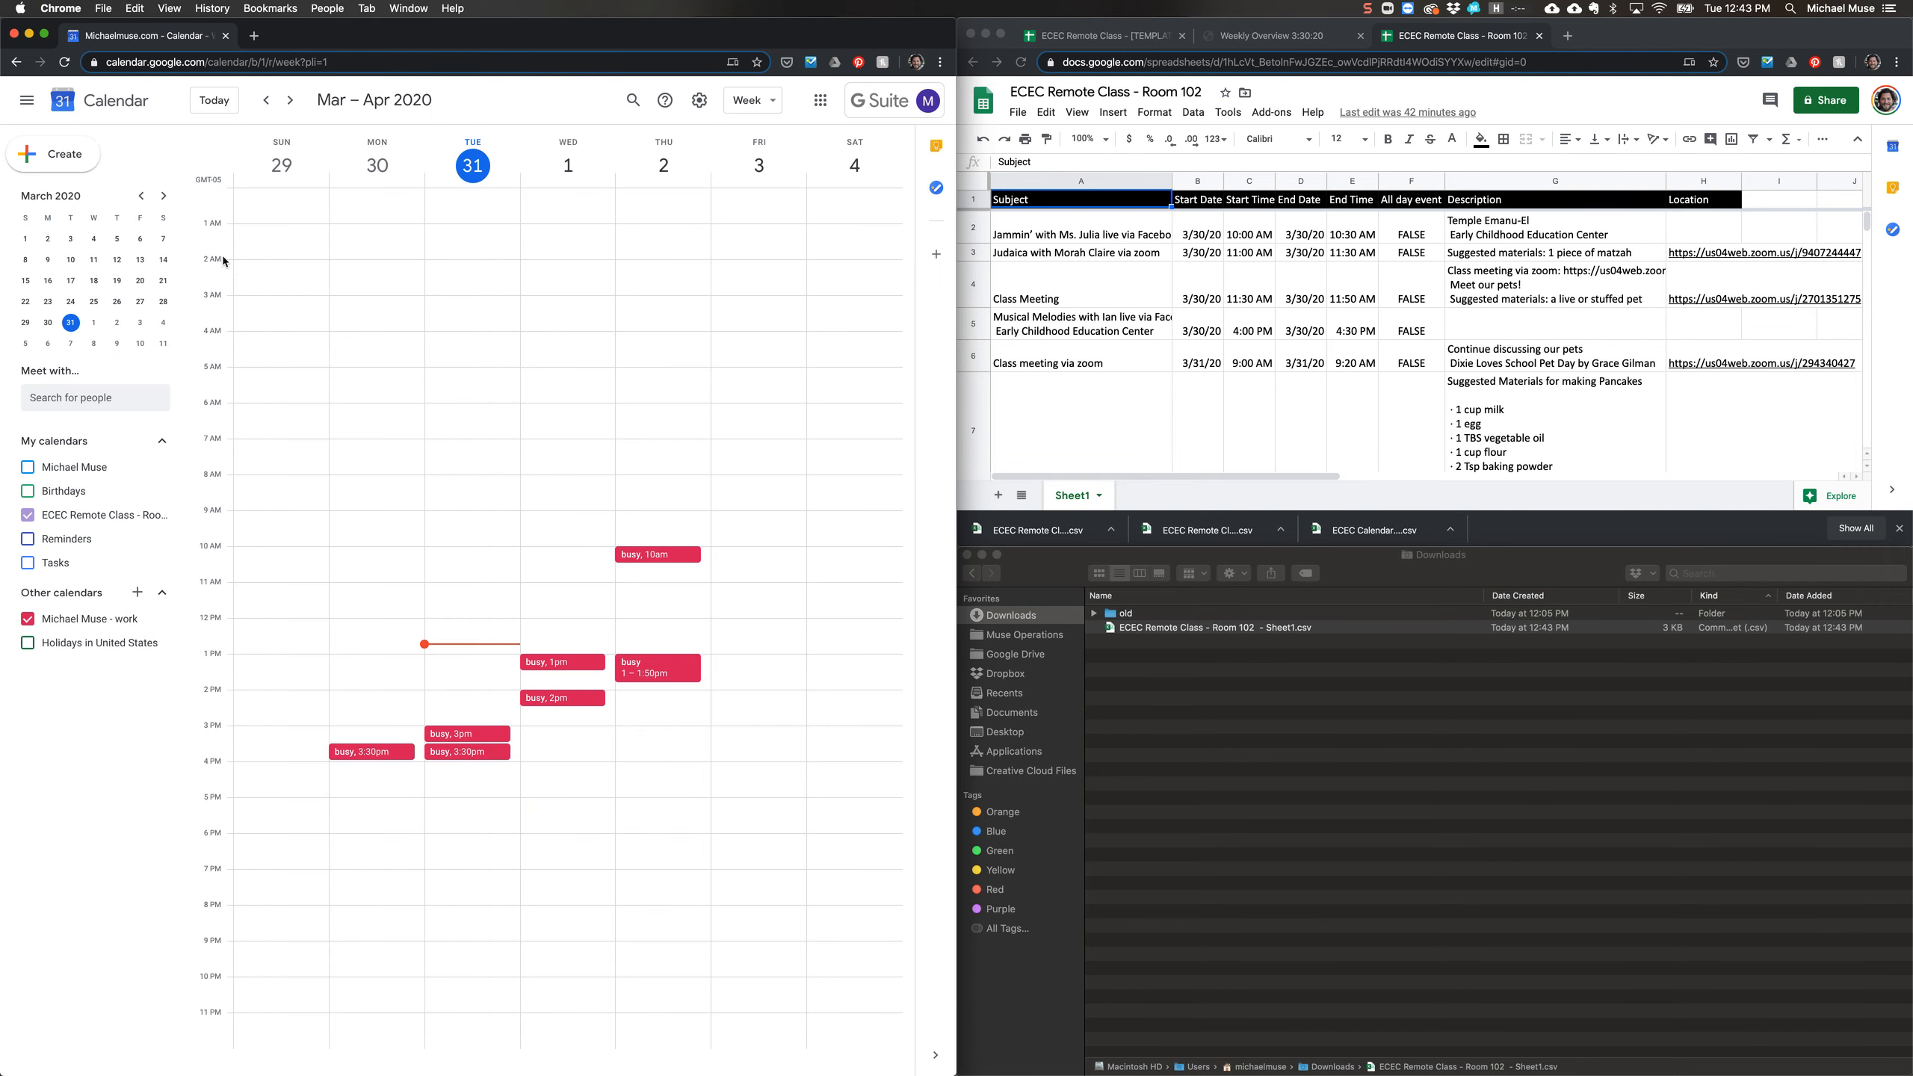
click(65, 65)
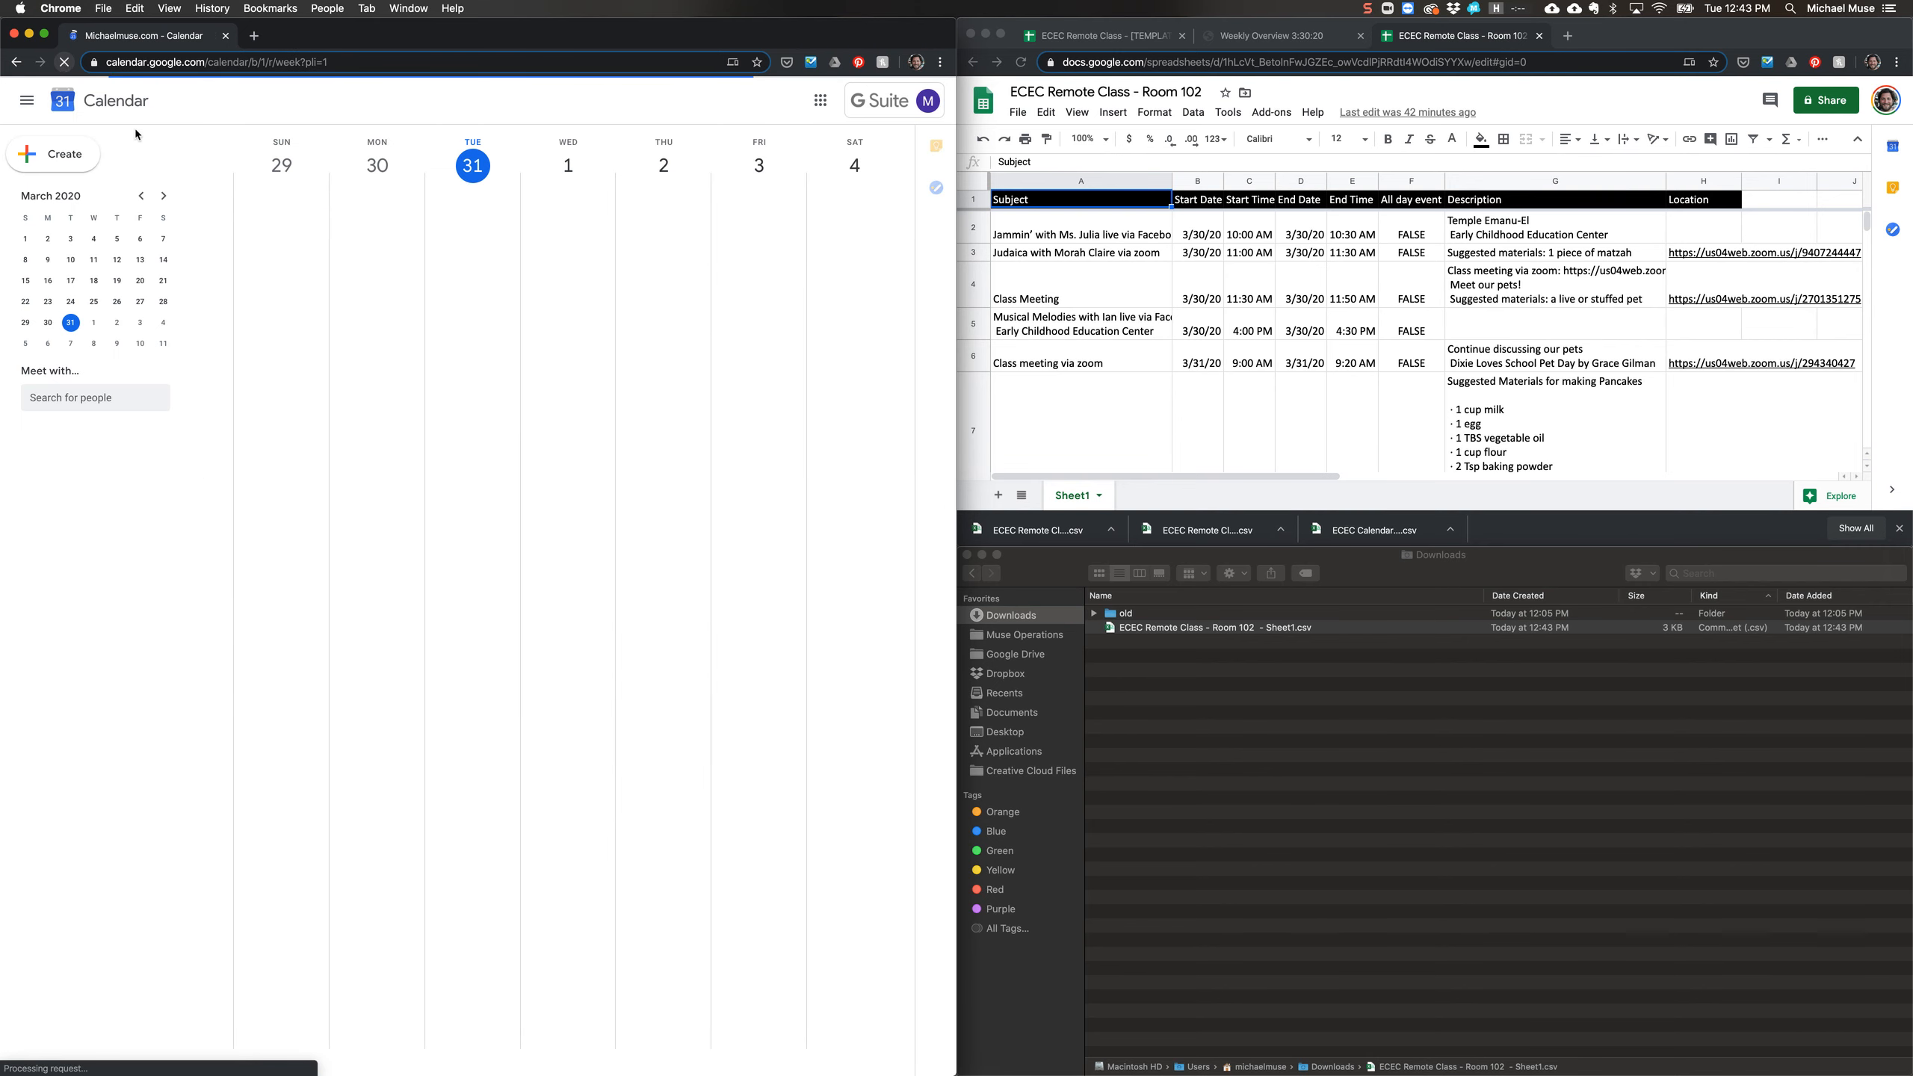